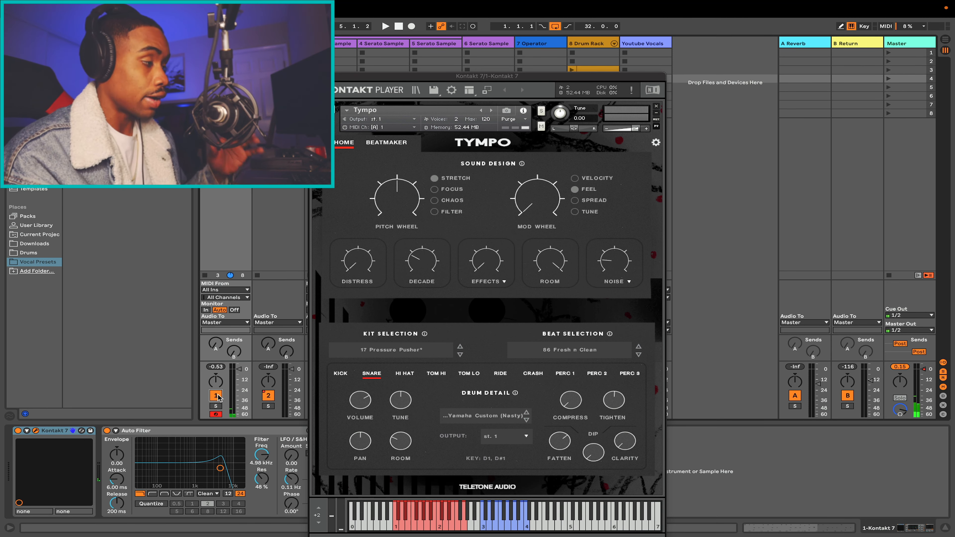
- Audition the Pressure Pusher kit's kick, snare, tom and hi-hat sounds by playing notes in the C1 to D2 octave
key(a)
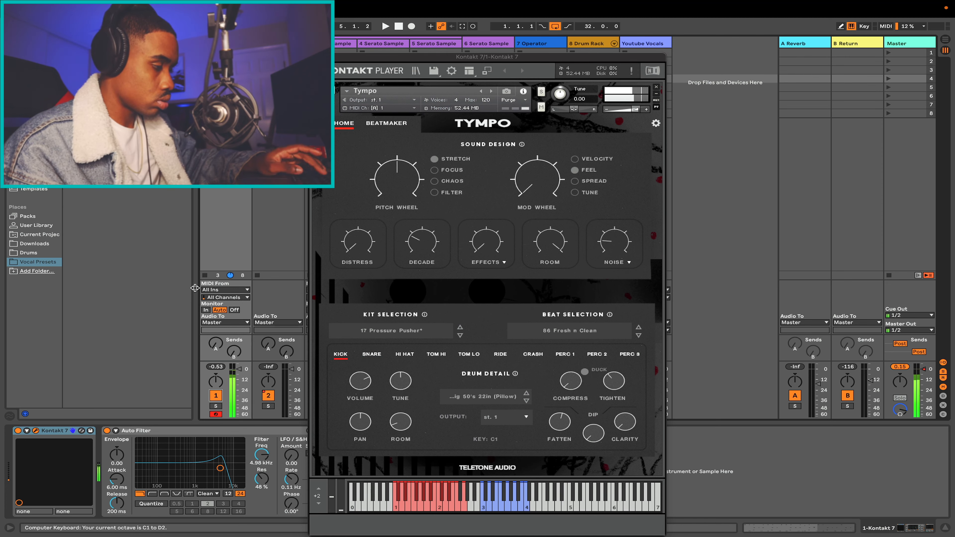
key(s)
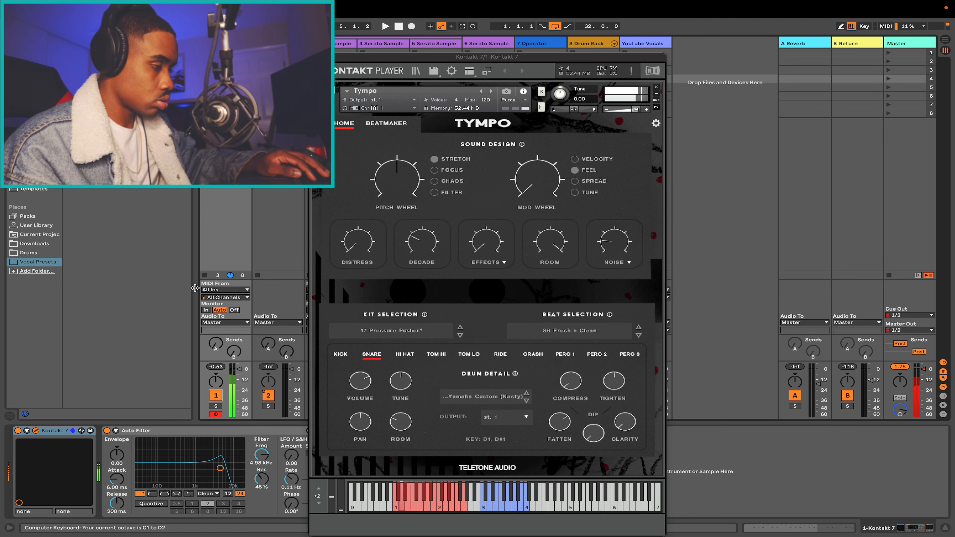
key(s)
key(t)
key(t)
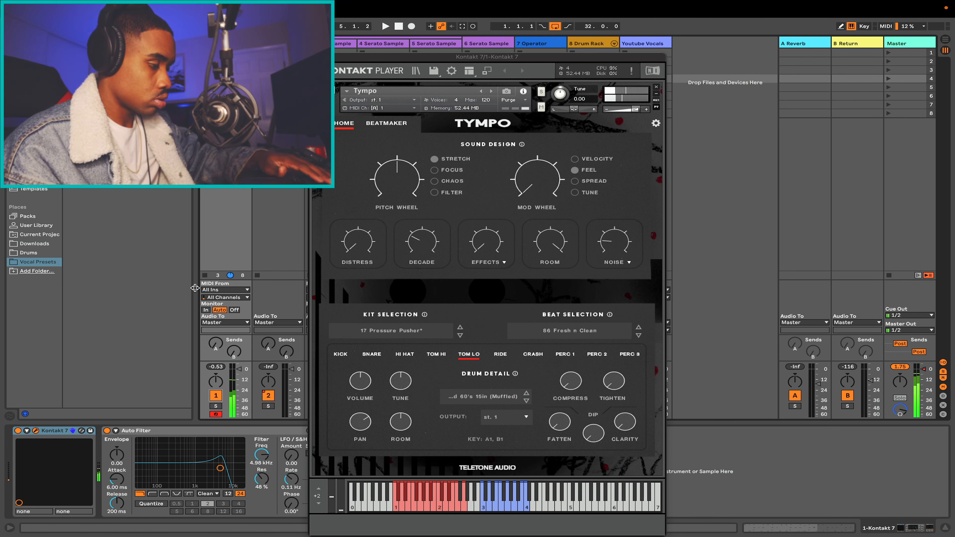
key(j)
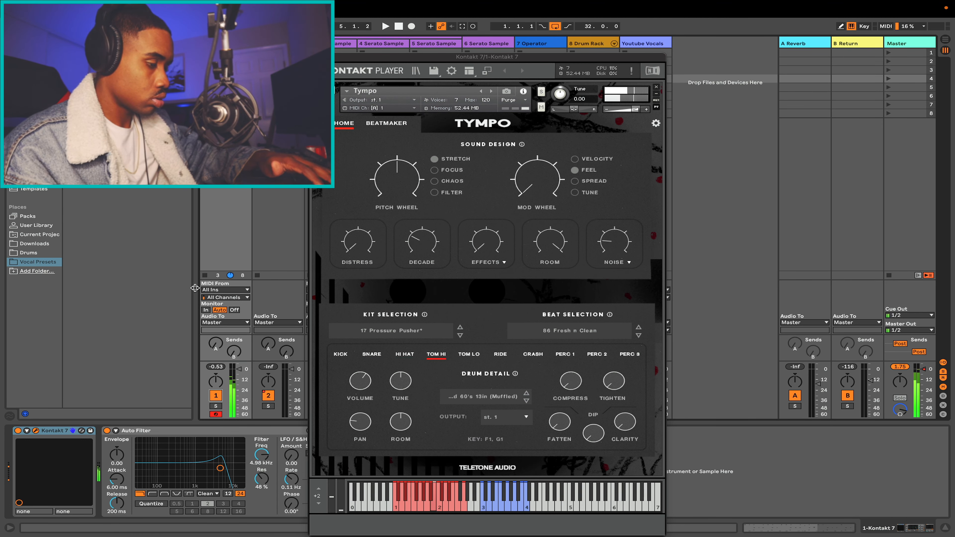
key(k)
key(o)
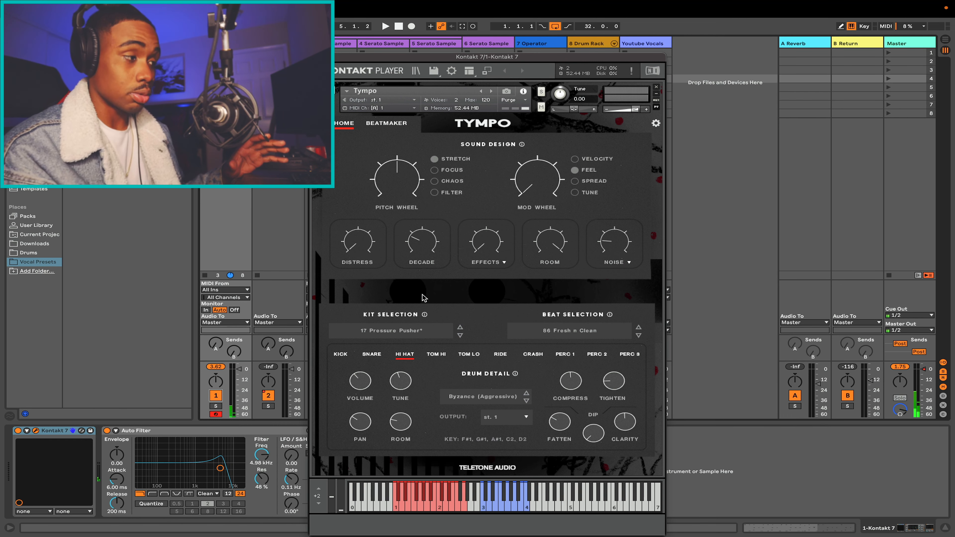
- Try two different effect types for Tympo's Effects knob
click(481, 262)
click(480, 316)
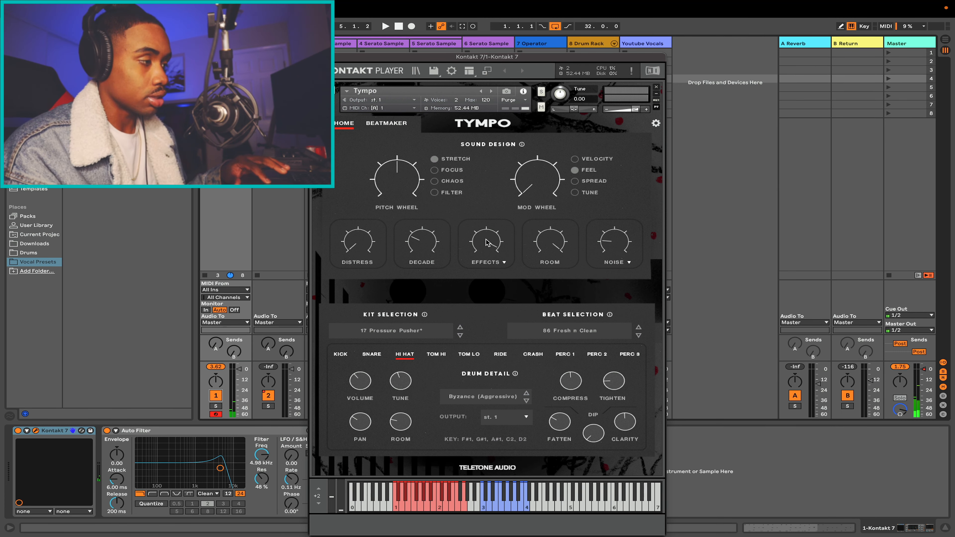
click(481, 263)
click(477, 308)
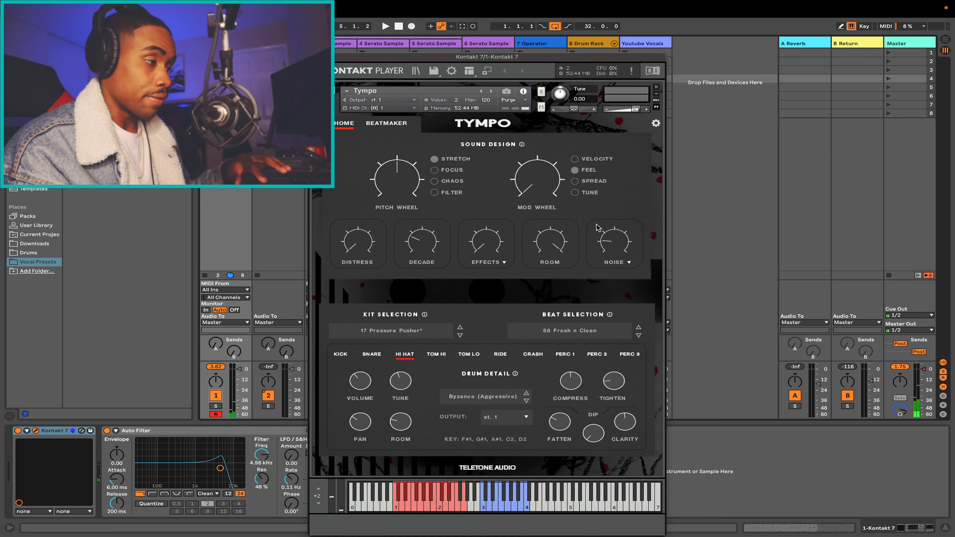
- Review Tympo's noise types and switch the noise from Cassette to Vinyl
click(611, 262)
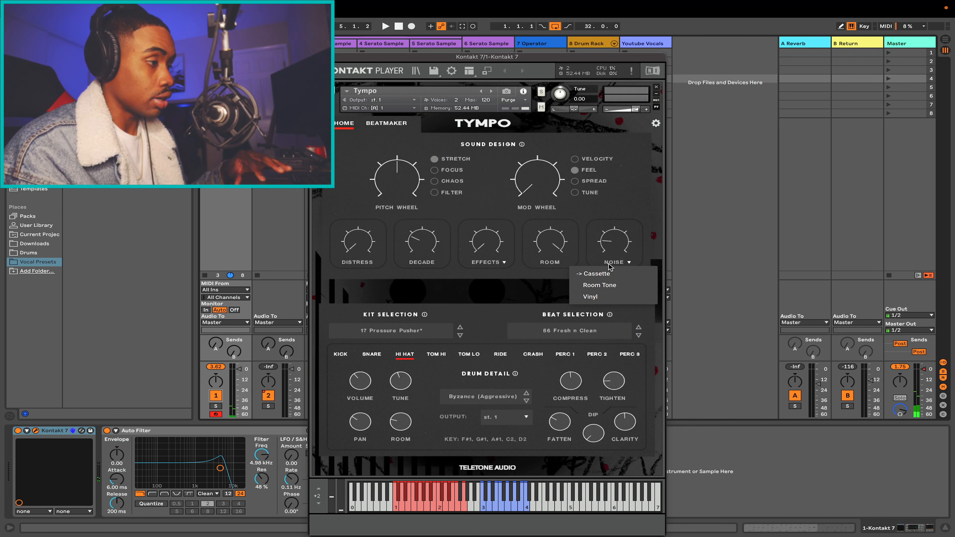
click(625, 222)
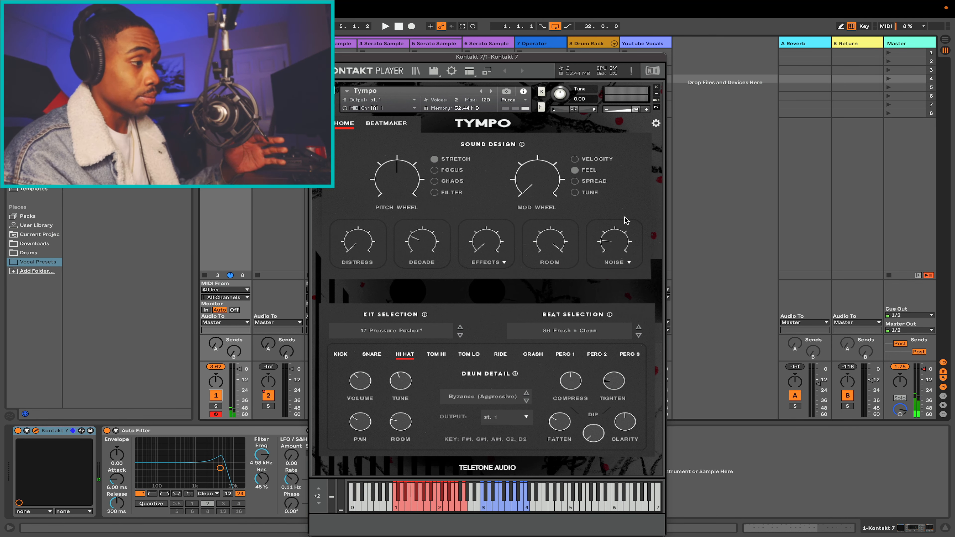
click(610, 262)
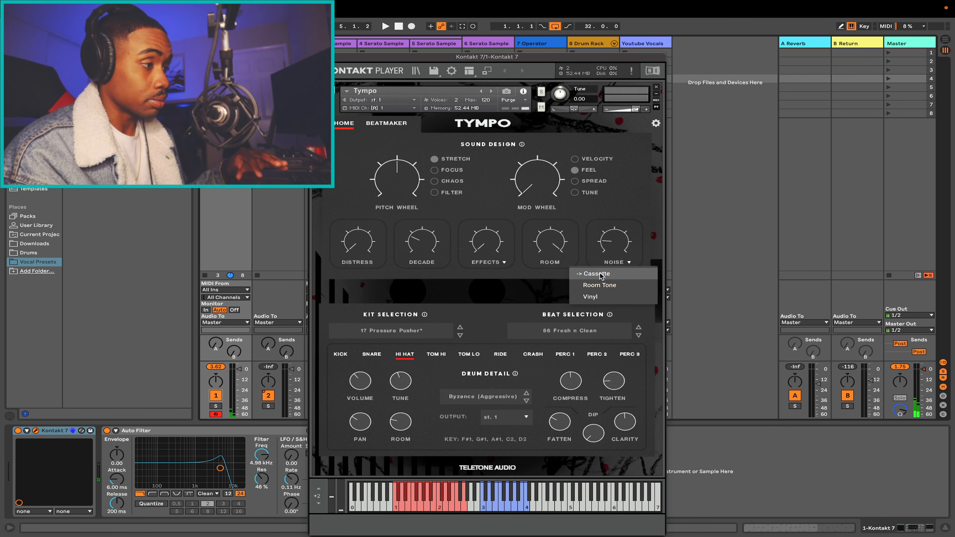
click(610, 249)
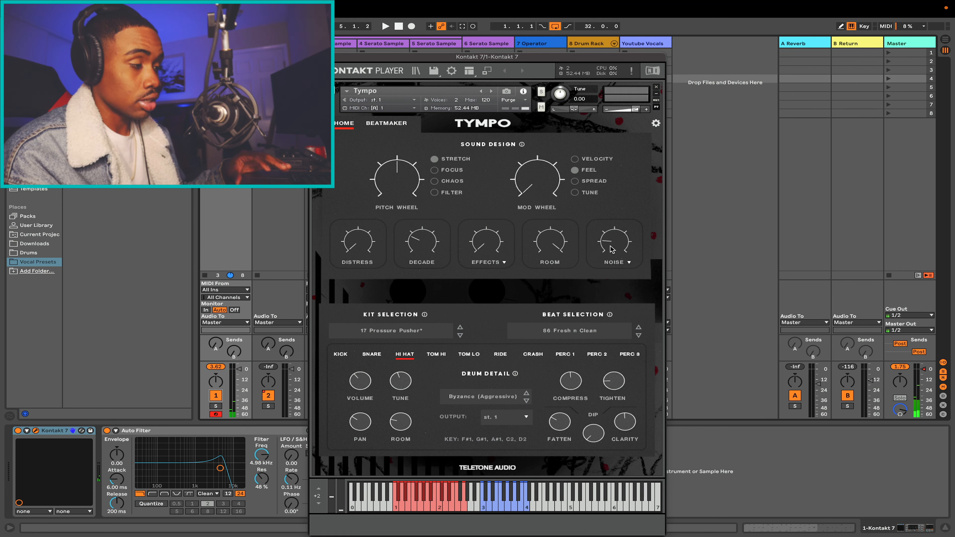
click(611, 259)
click(594, 297)
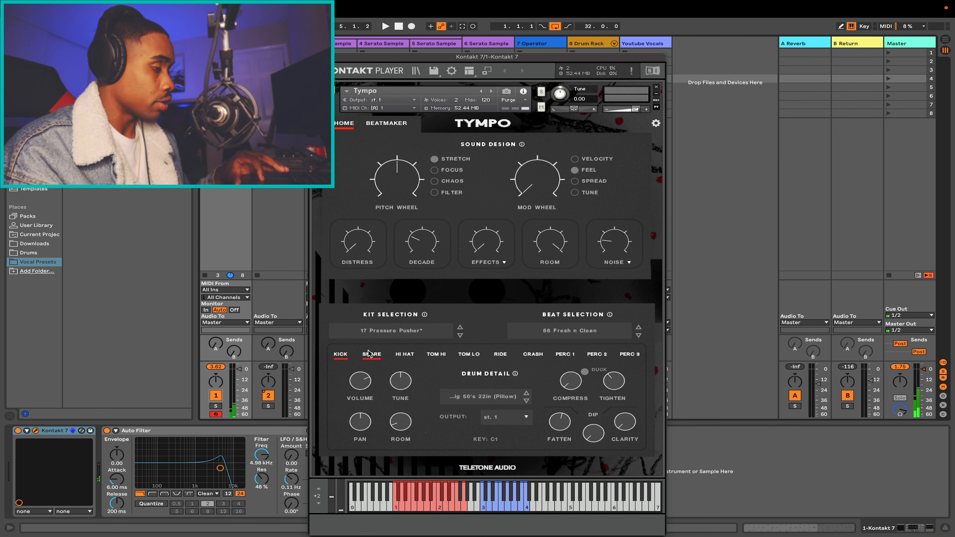
- Open the drum clip on the Kontakt 7 track for note editing and play its hi-hat pattern
click(216, 211)
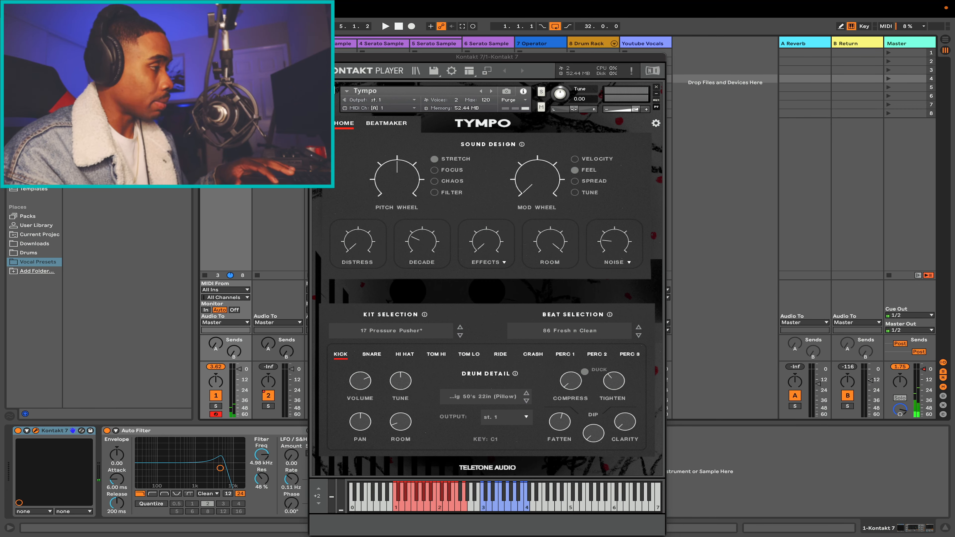
double_click(224, 79)
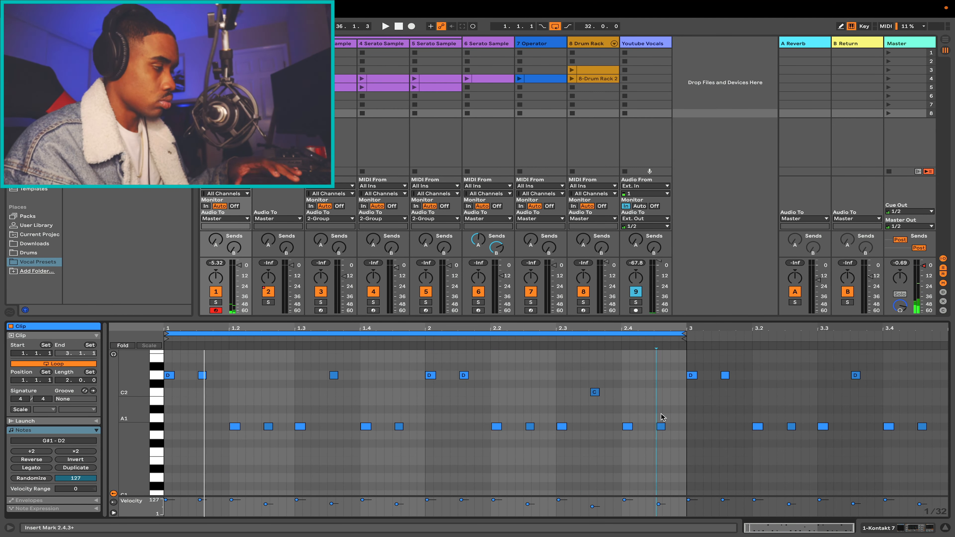
key(space)
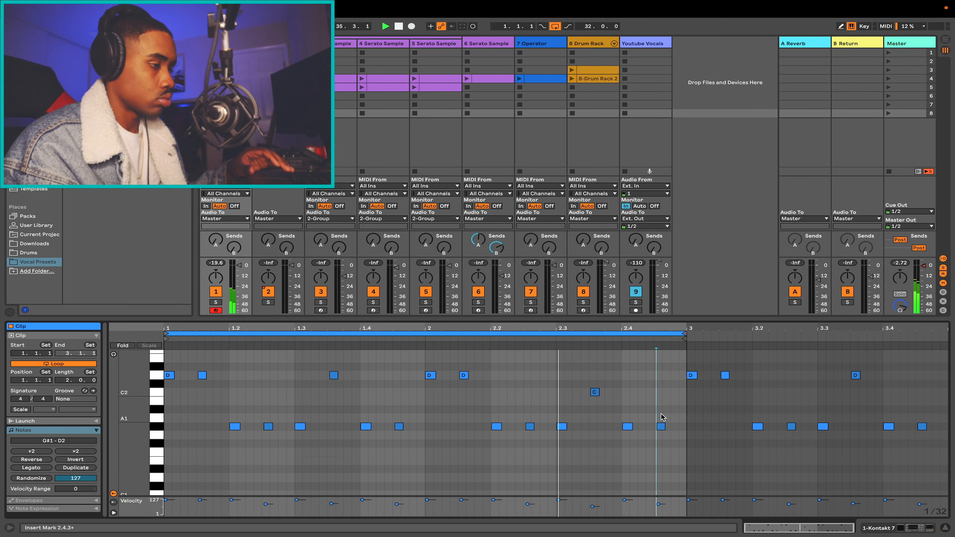
- Audition the hi-hat notes on D2 and G#1, selecting each pitch's notes and the single G#1 hits around beat 1.2
click(158, 378)
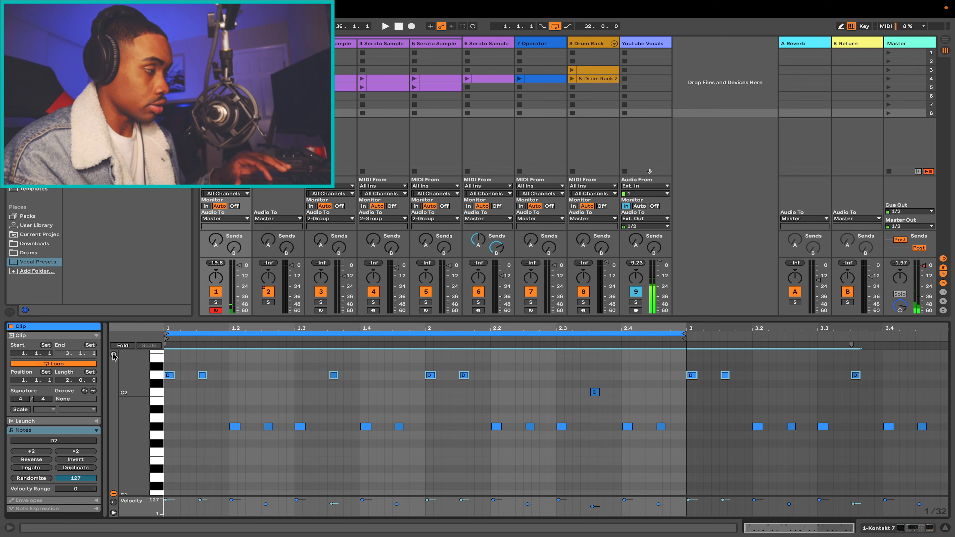
click(157, 375)
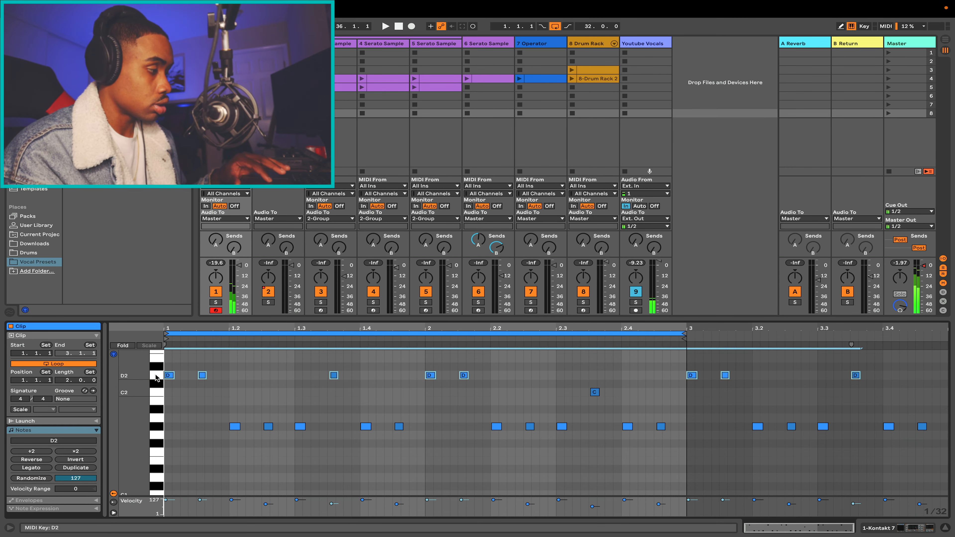
click(154, 430)
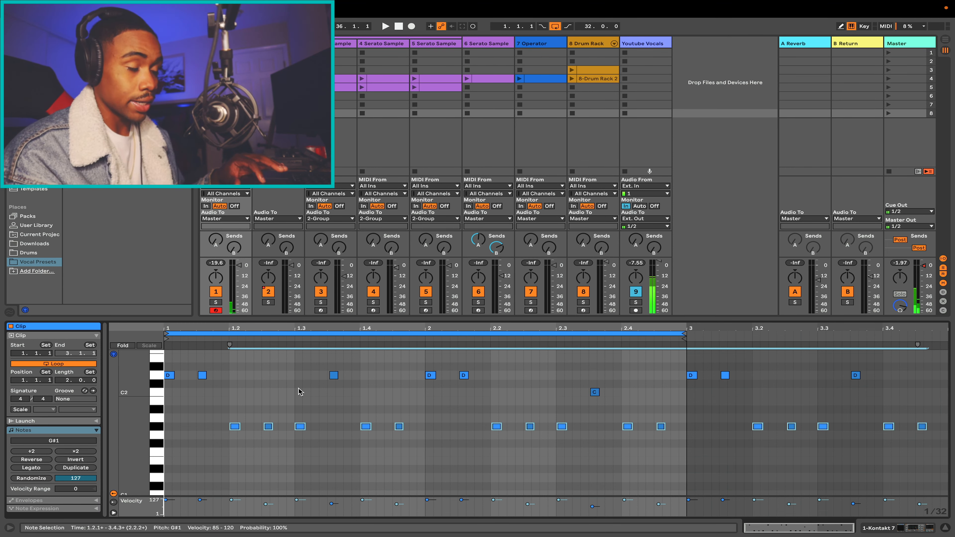
click(155, 377)
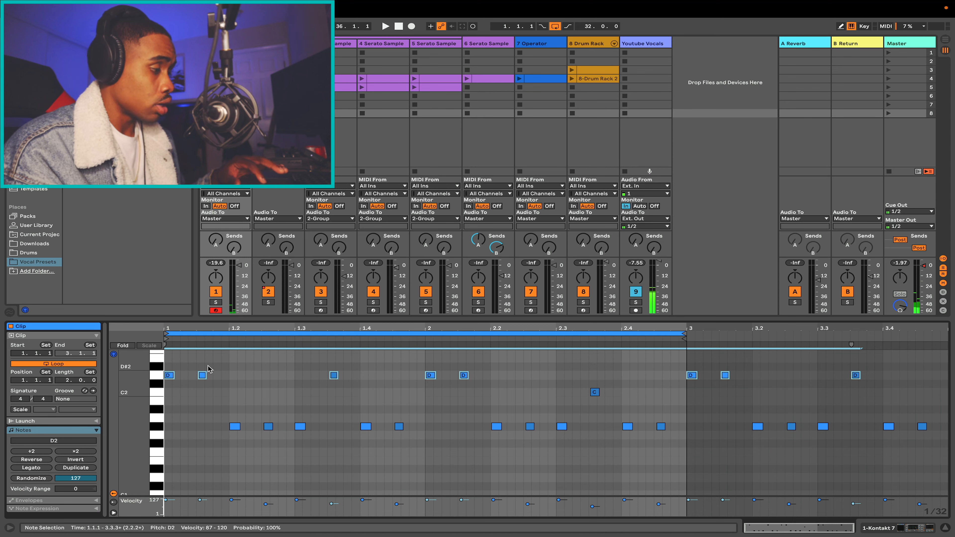
click(268, 426)
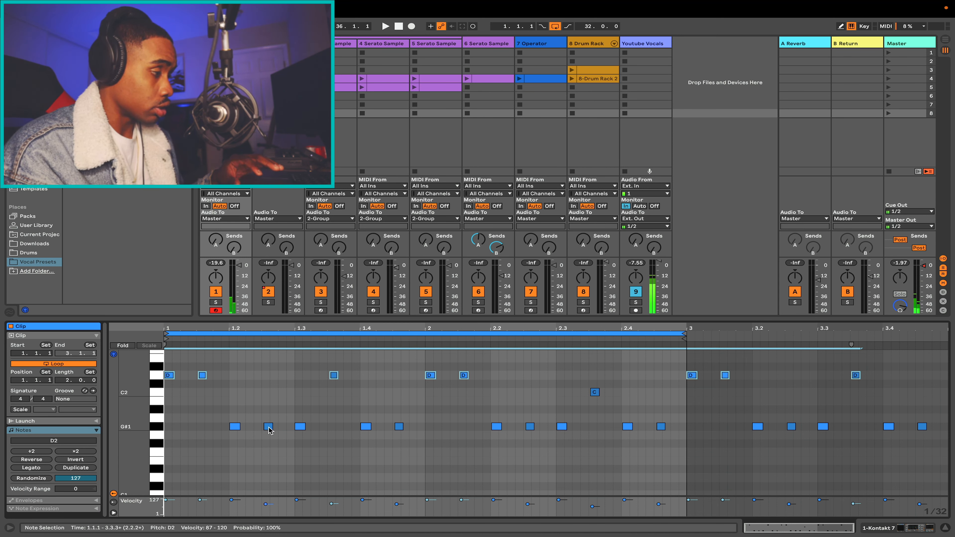
click(234, 428)
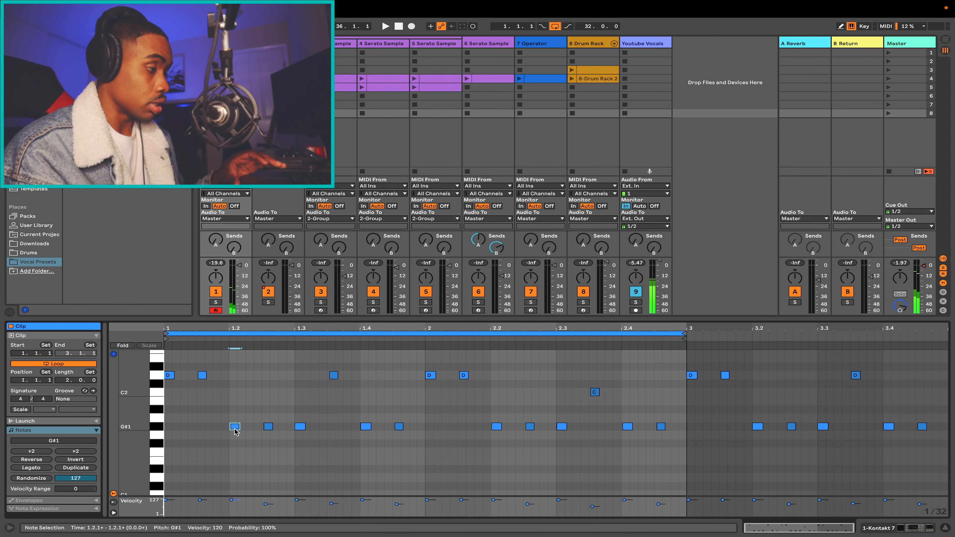
click(268, 428)
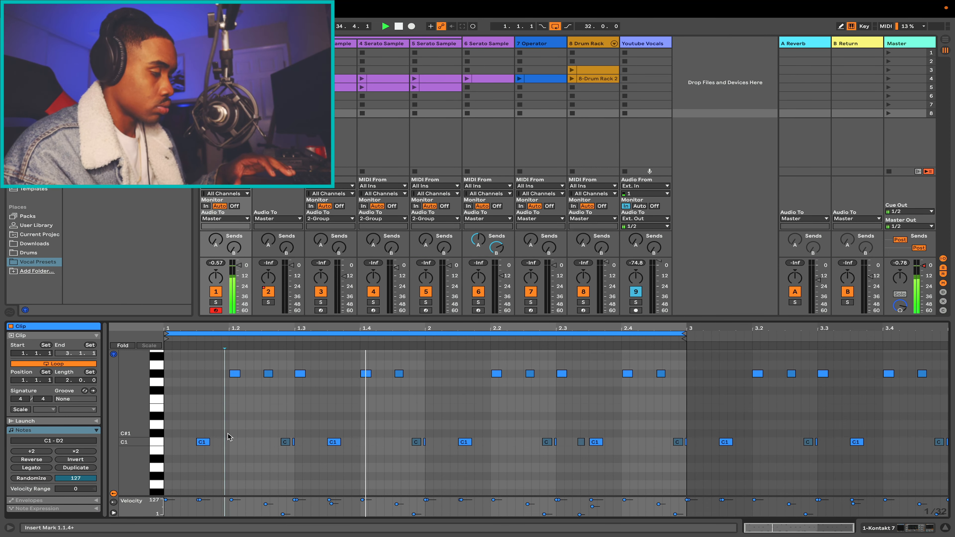
- Delete the low-velocity ghost kick notes on C1 within the two-bar loop and play the beat without them
scroll(226, 437, up, 2)
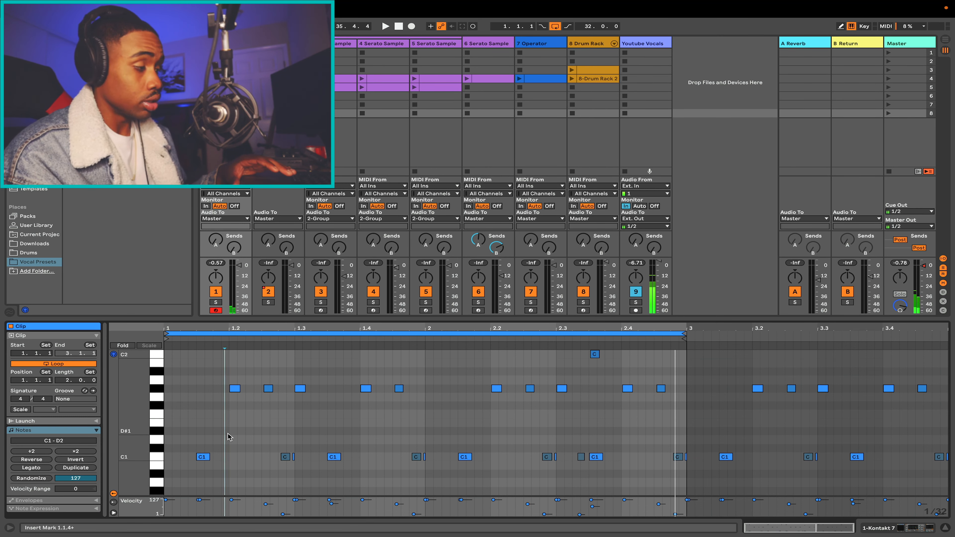
double_click(285, 456)
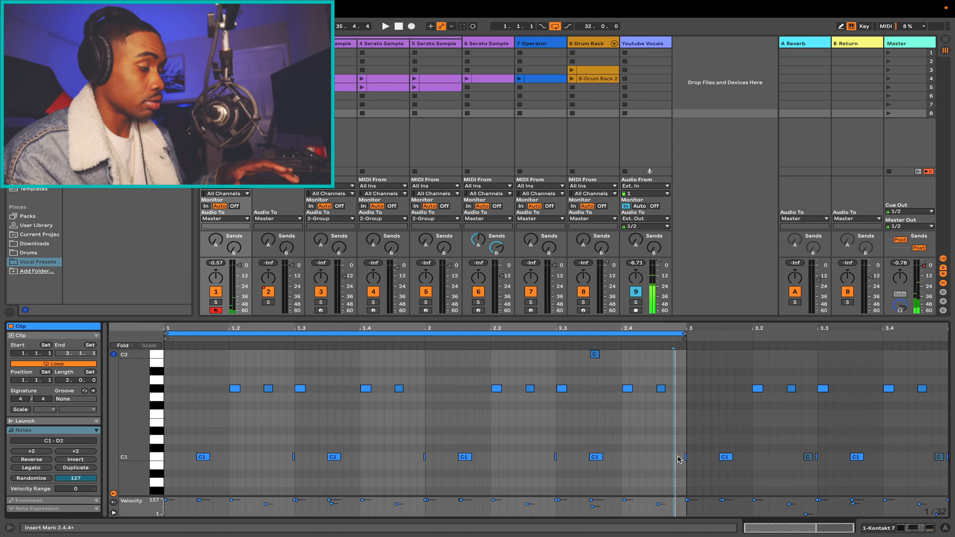
key(space)
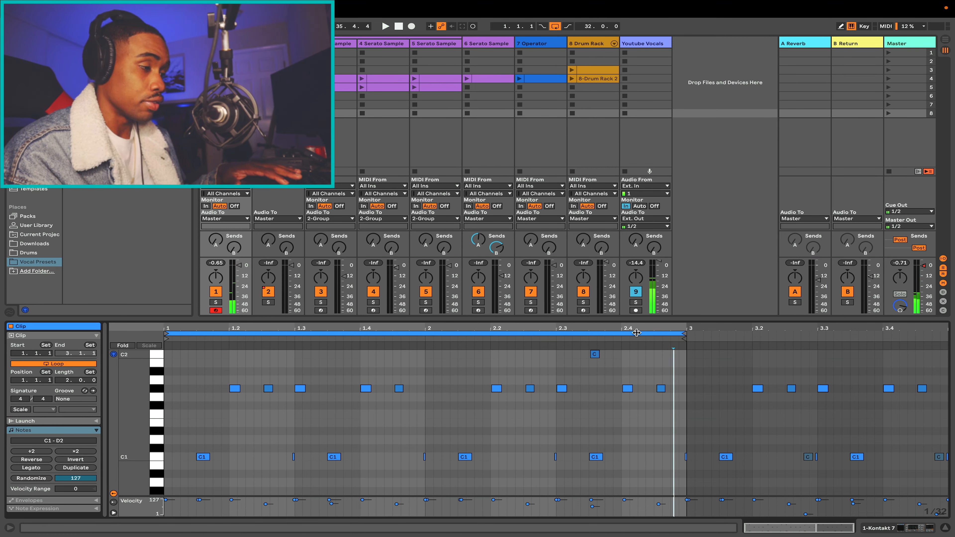
- Examine the timing of the C1 kick notes against the grid just before beats 3, 2.3 and 2
click(165, 455)
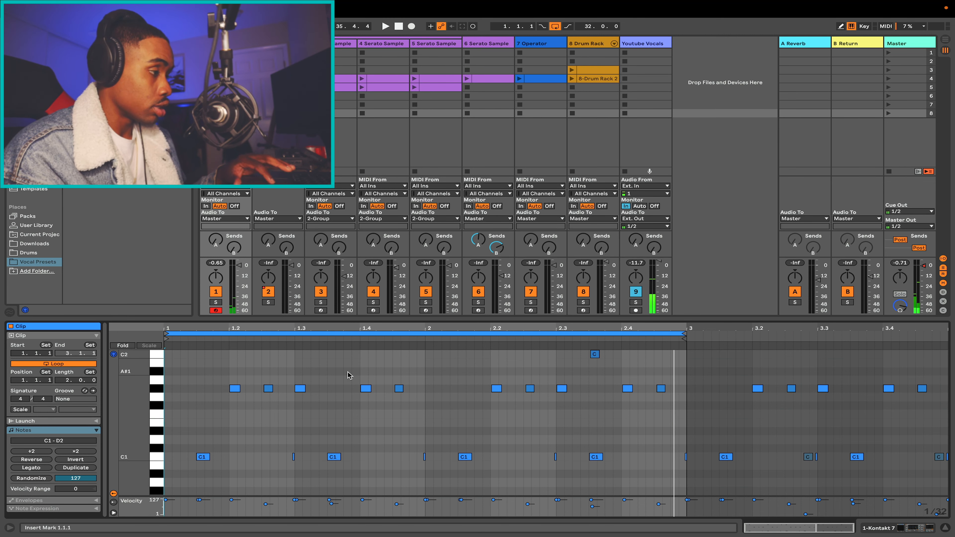
drag(685, 330, 685, 377)
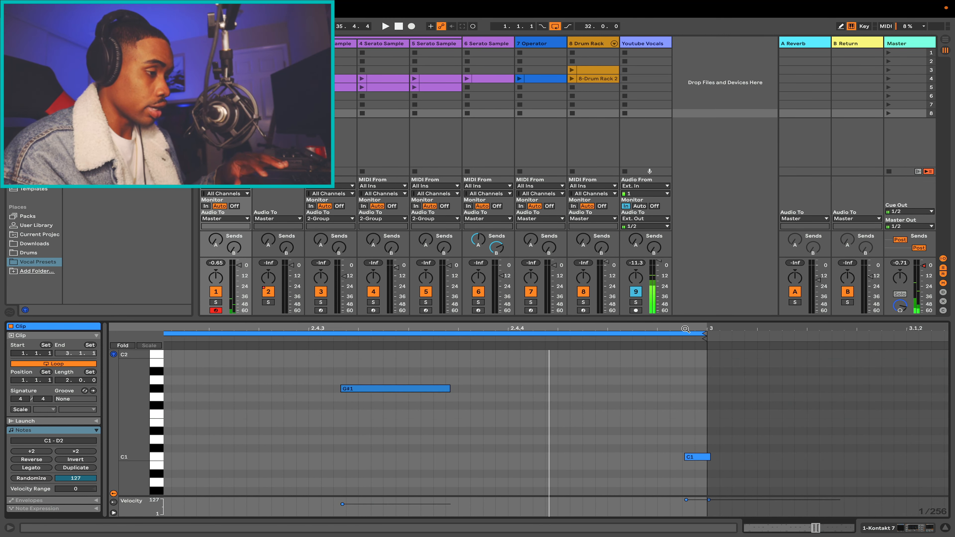
scroll(481, 350, left, 10)
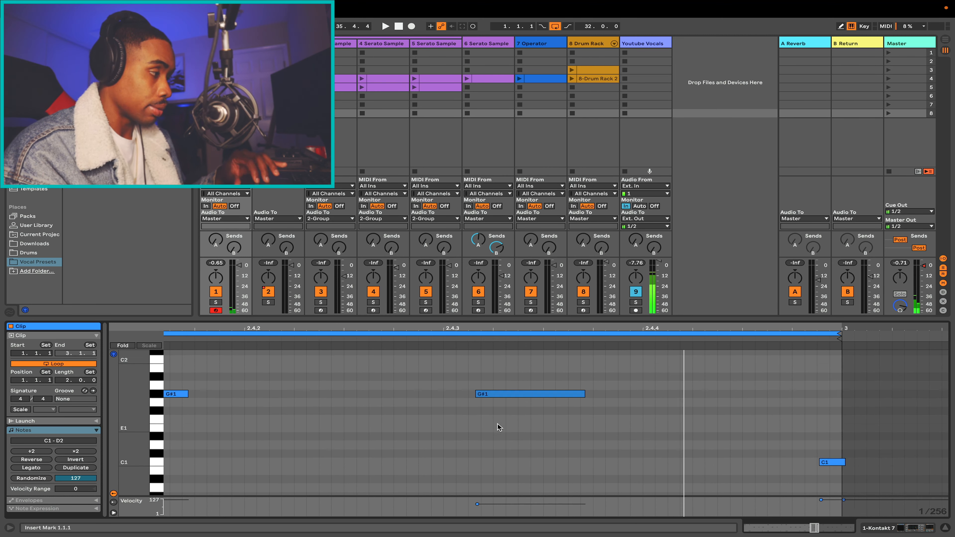
scroll(498, 427, left, 4)
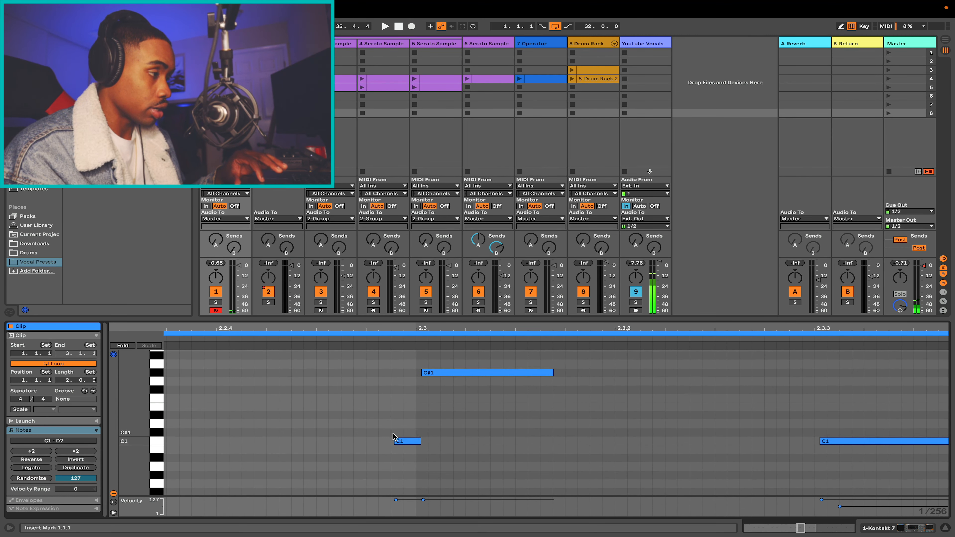
scroll(392, 436, down, 10)
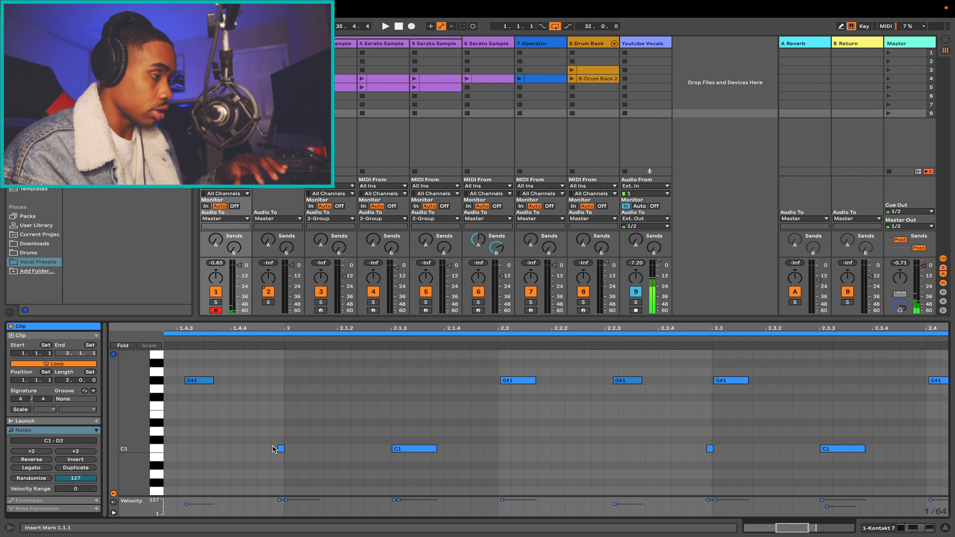
scroll(259, 448, up, 12)
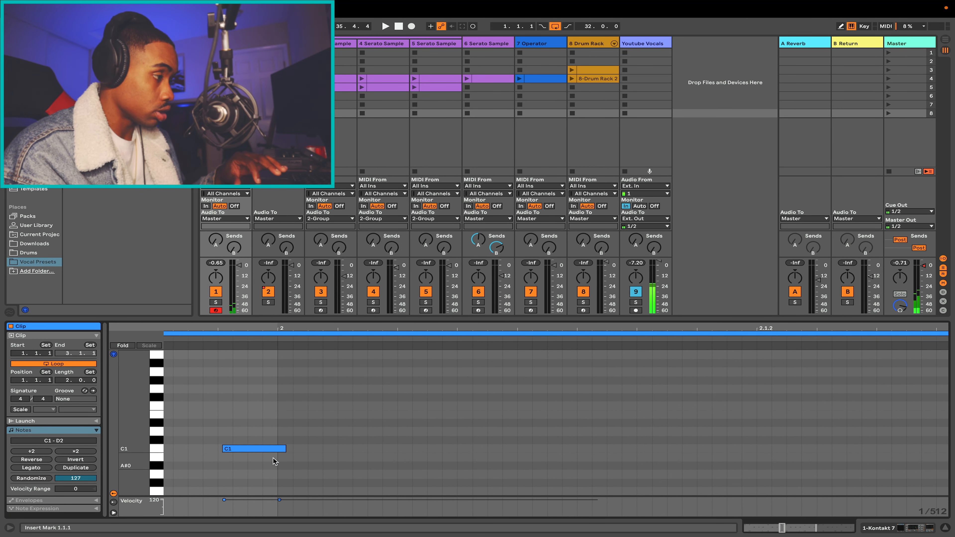
scroll(256, 429, down, 12)
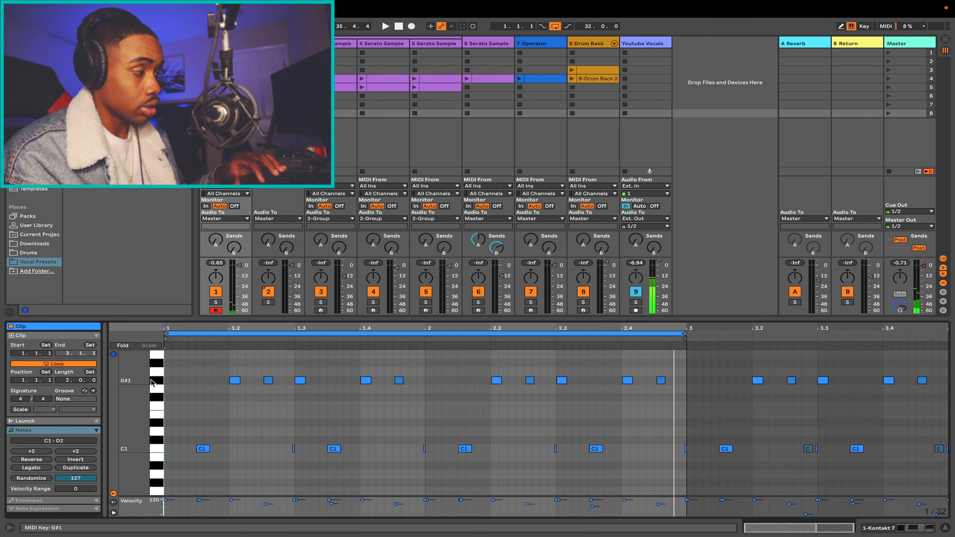
- Examine the G#1 hi-hat note's timing against the grid at beat 1.2 and play the loop
drag(233, 327, 234, 327)
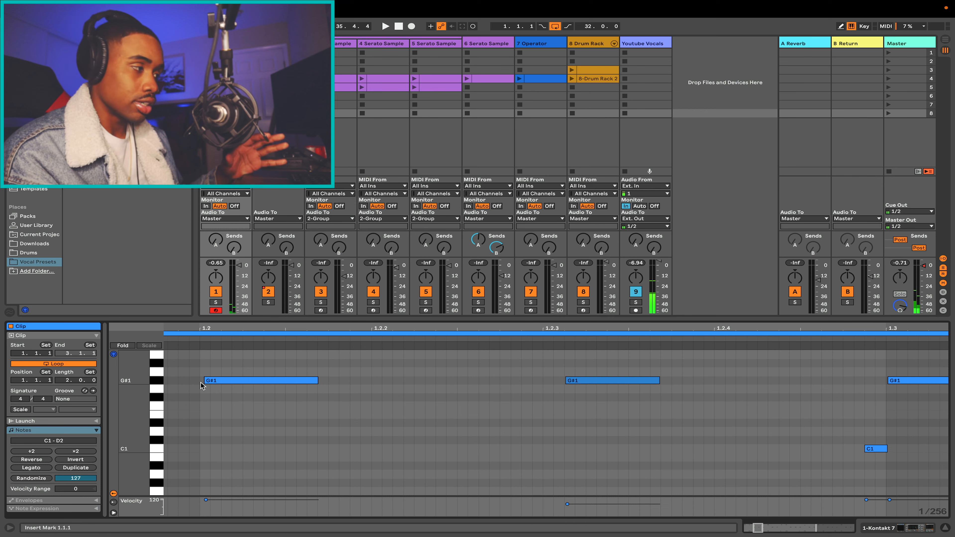
drag(219, 327, 235, 327)
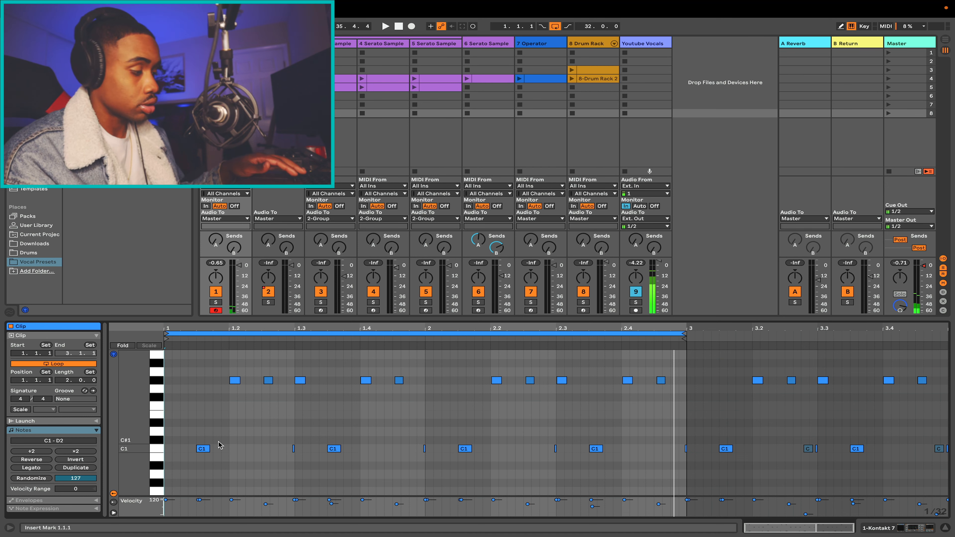
key(space)
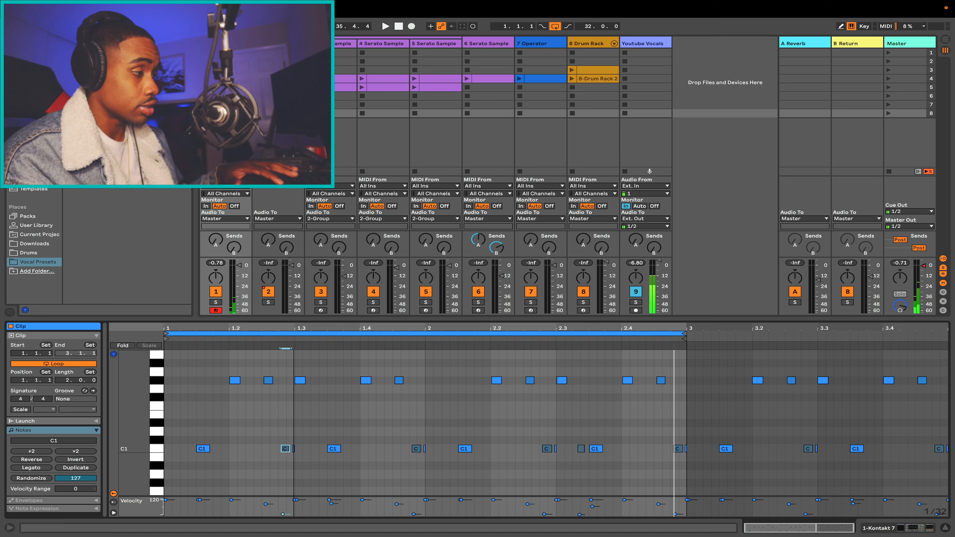
- Examine the timing of the C1 kick notes against the grid just before beat 1.3 and across the loop
drag(294, 325, 295, 329)
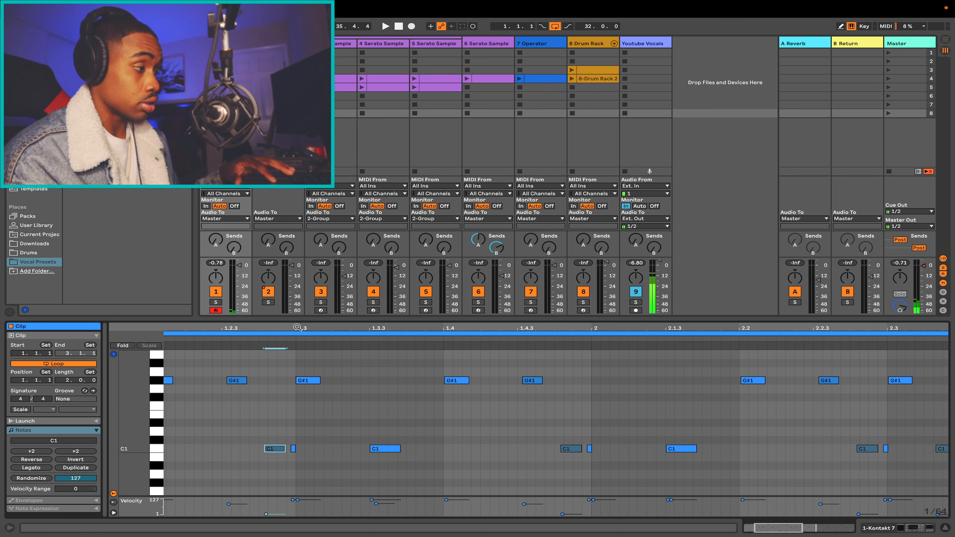
drag(297, 327, 296, 328)
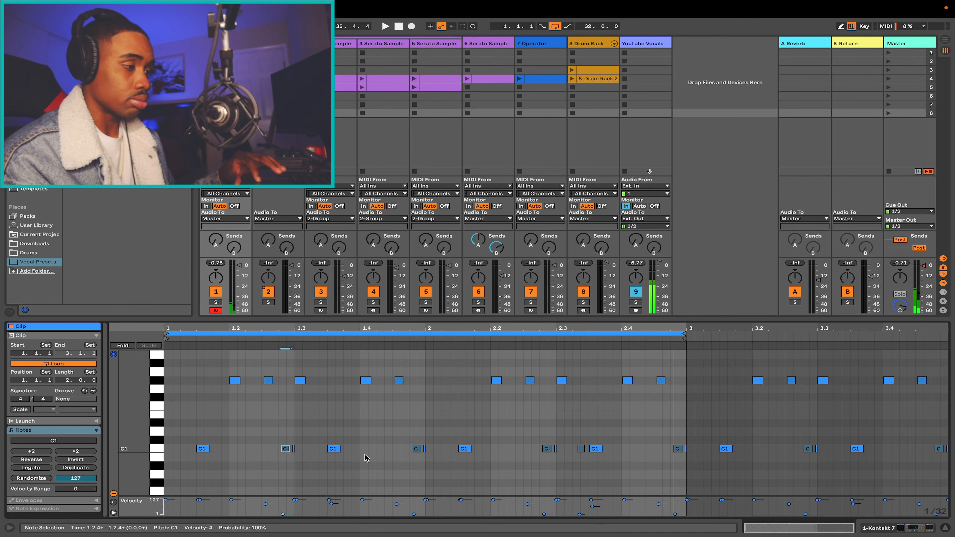
scroll(289, 467, down, 1)
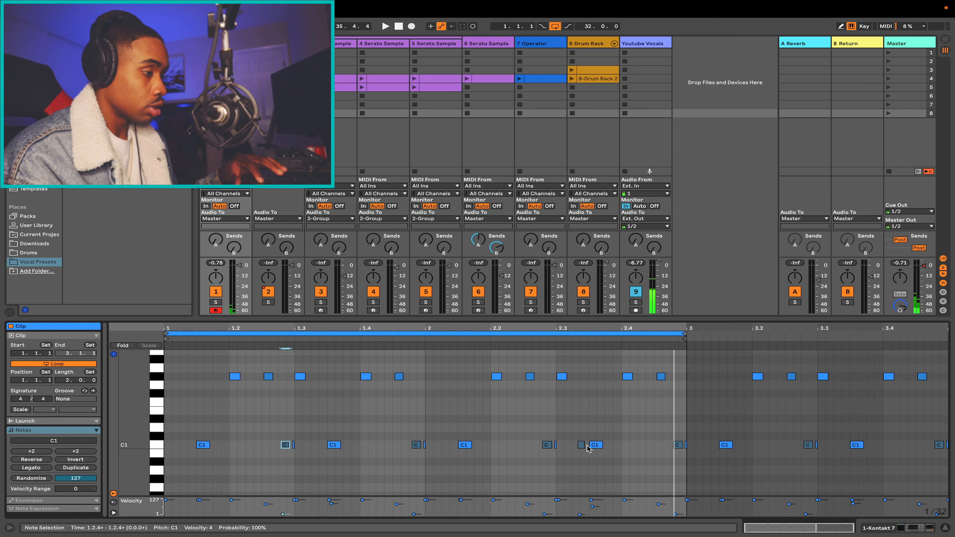
click(426, 339)
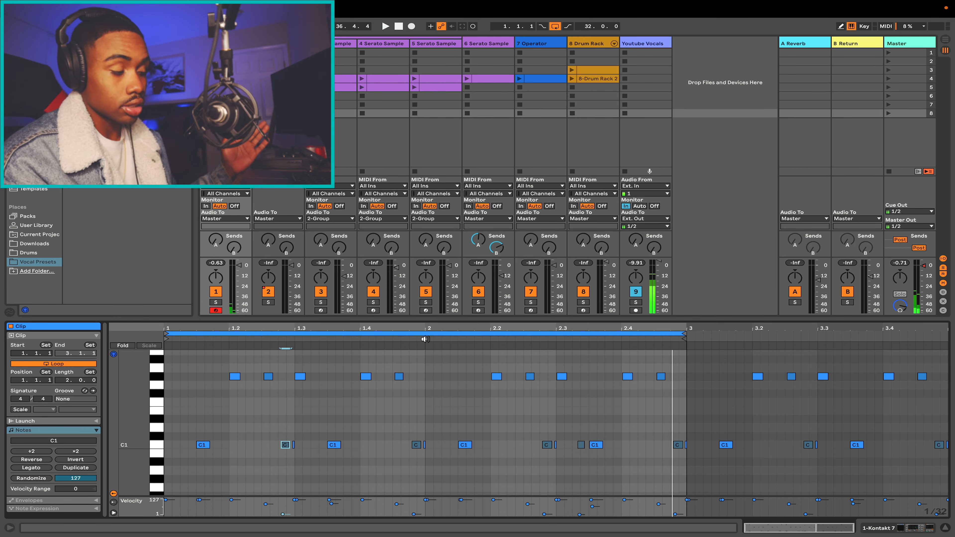
- Undo the removal of the D1 notes, examine their timing around beat 1.2 and play the loop
key(super+z)
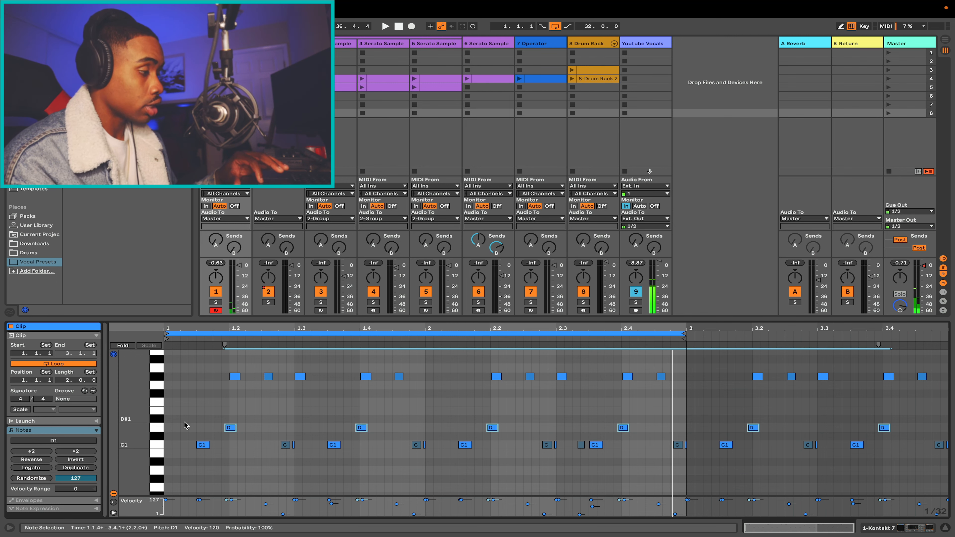
drag(229, 326, 244, 326)
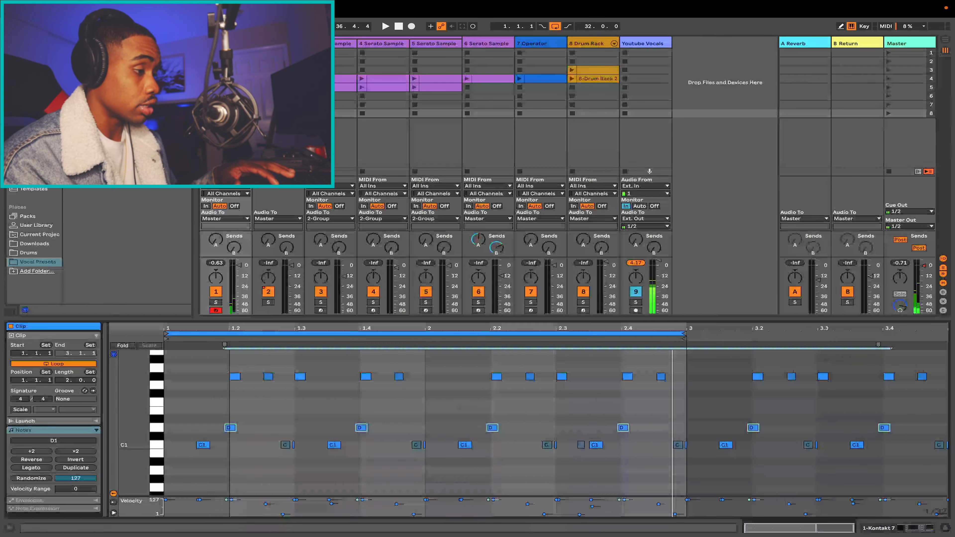
key(space)
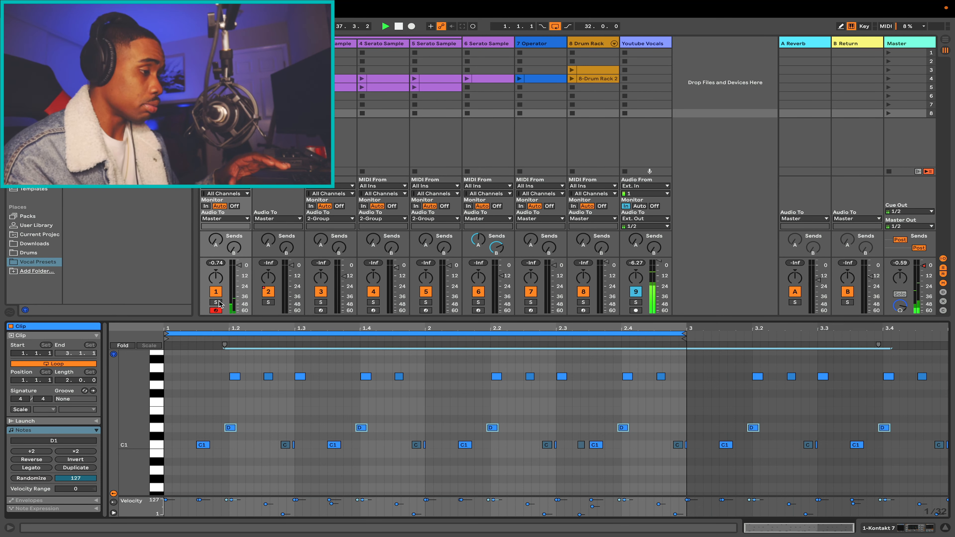
- Undo the earlier deletions to restore the D#2 notes and the A1 note in the drum clip
scroll(446, 437, up, 3)
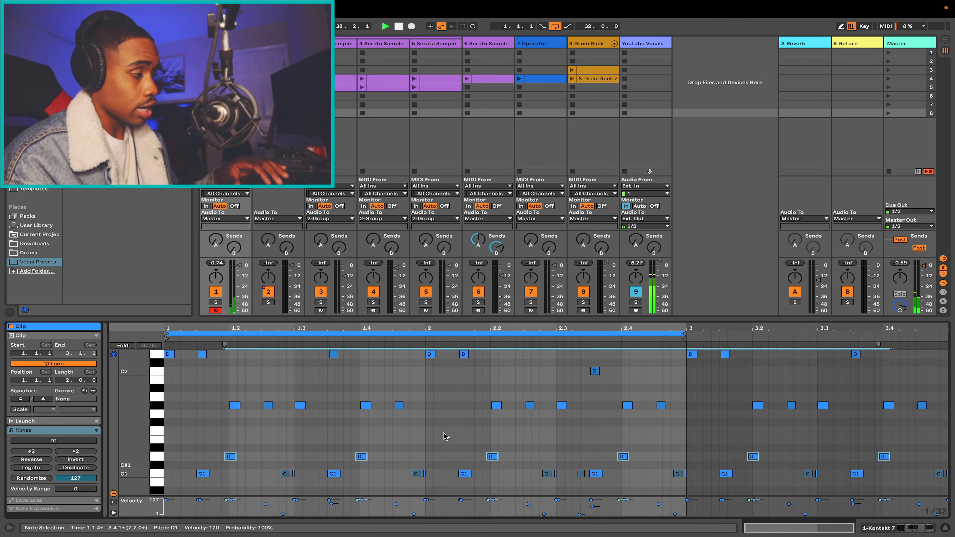
key(super+z)
key(super+z)
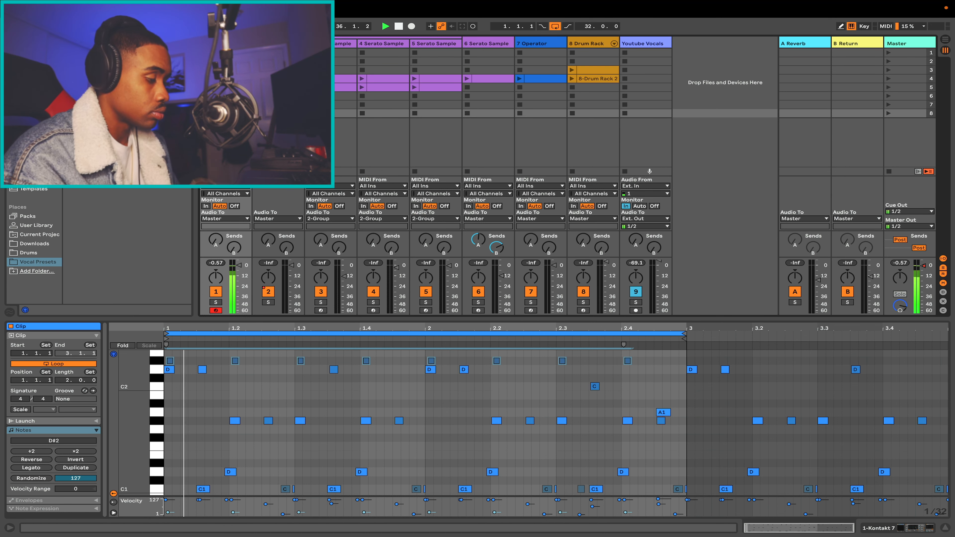
- Stop the loop and examine the D#2 note at the start of bar 1
key(space)
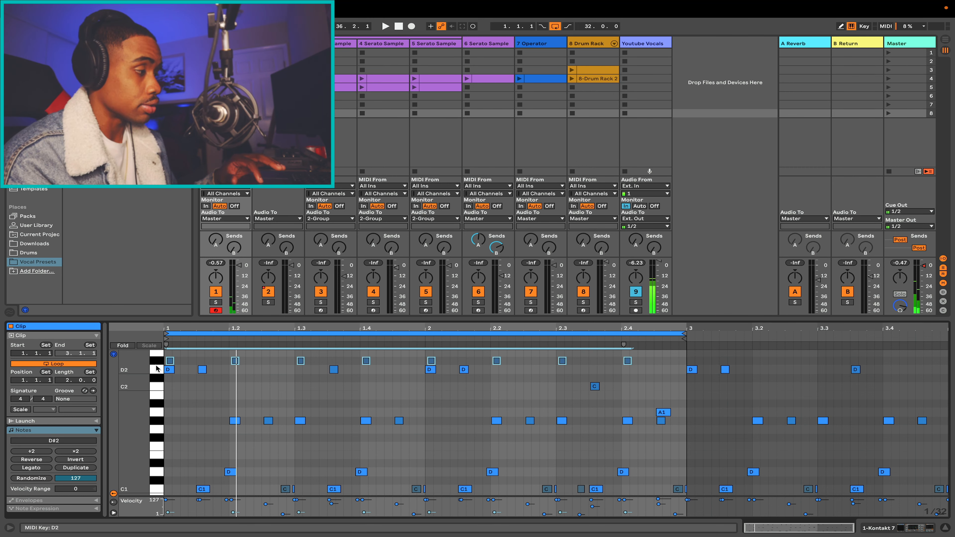
click(170, 361)
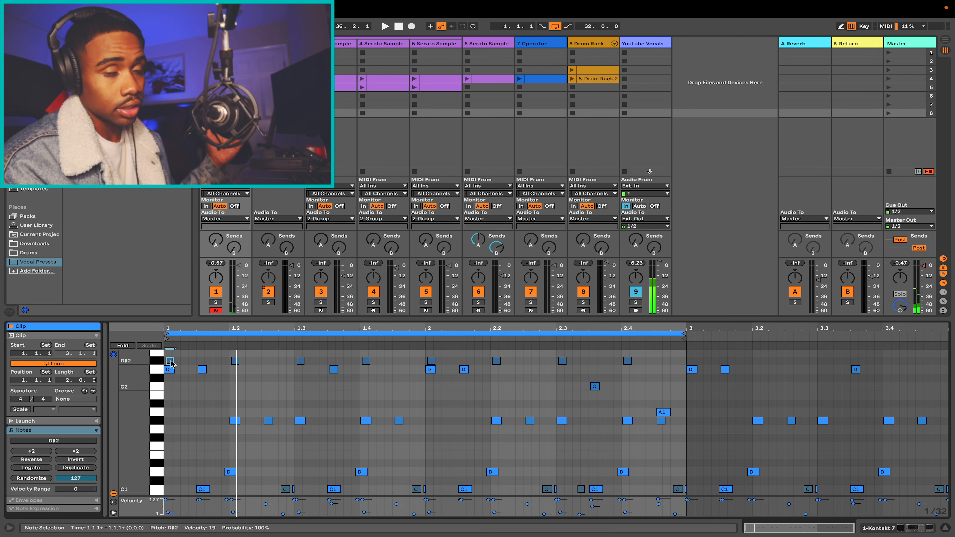
key(alt+Right)
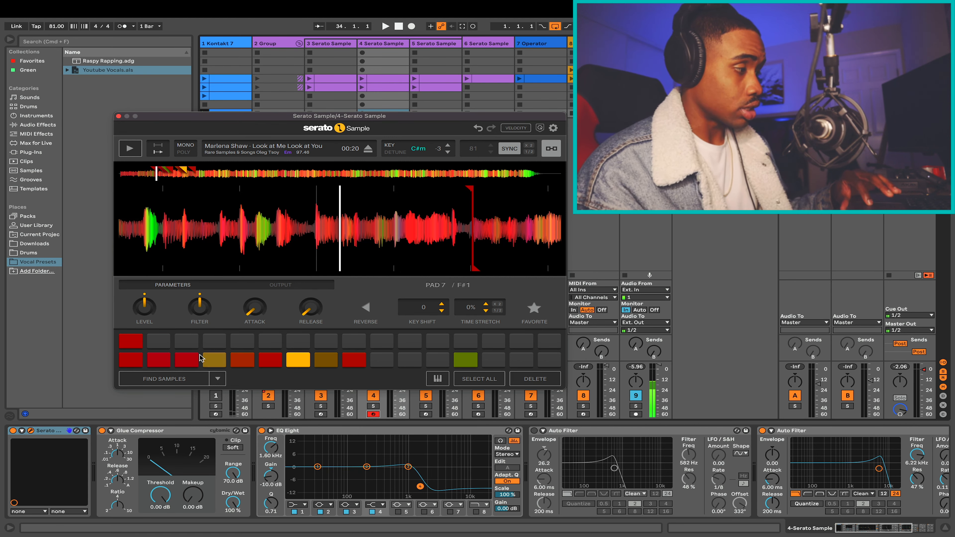
- Audition pads 1 and 2 in the Serato Sample window and check each pad's key shift
click(130, 360)
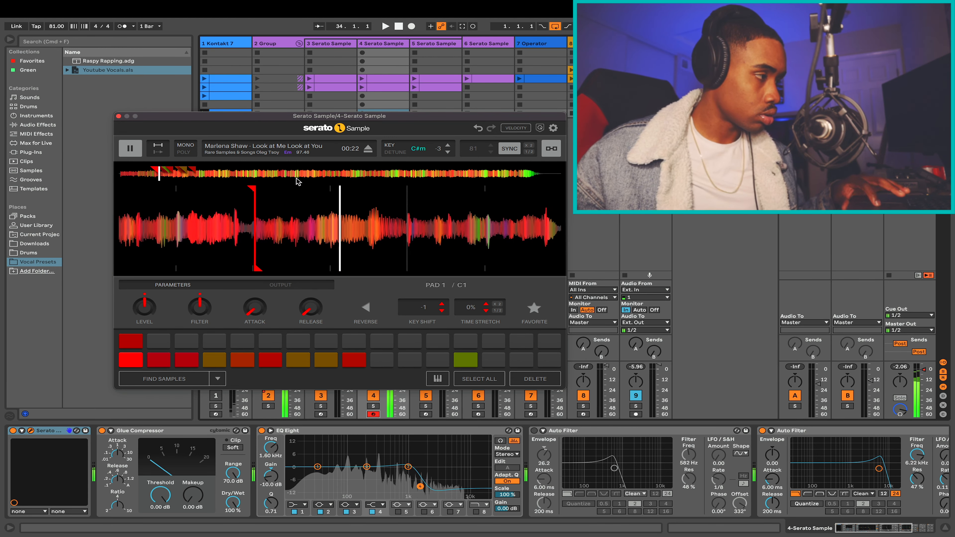
click(157, 147)
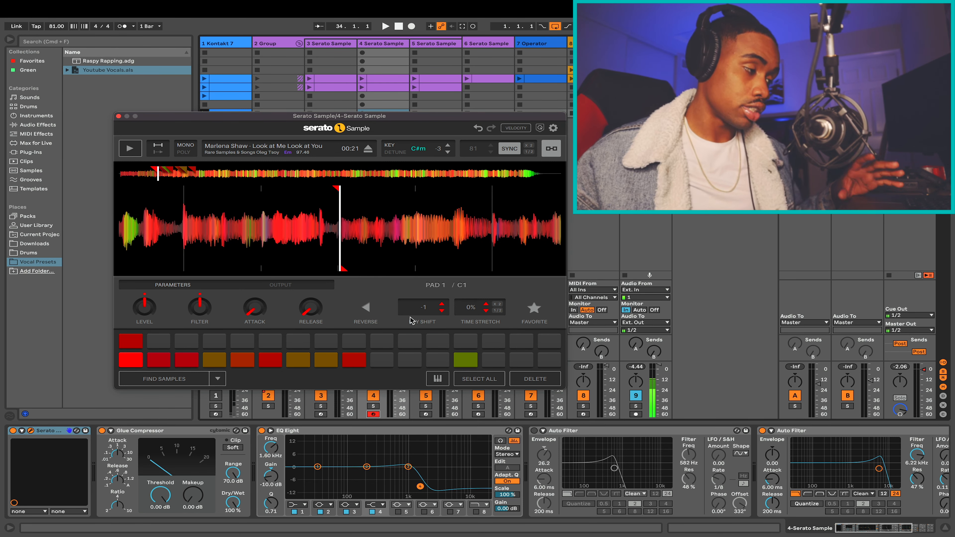
key(w)
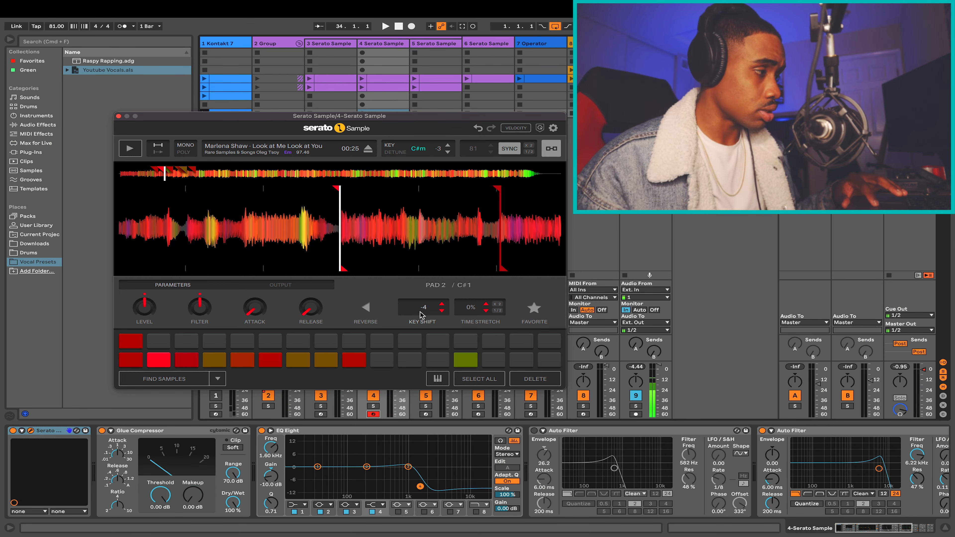
- Show the MIDI notes of the 4 Serato Sample clip in scene 4 and close its sampler window
mouse_move(314, 245)
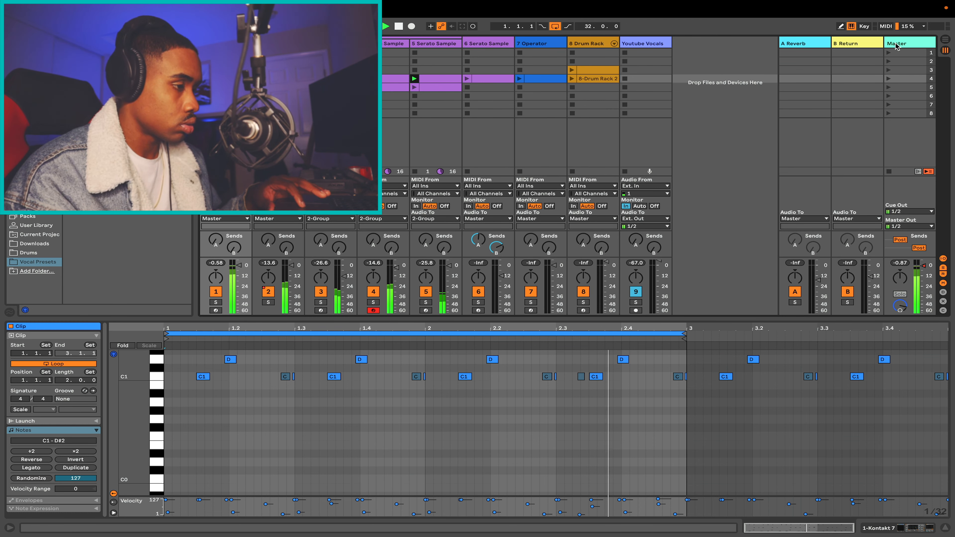
click(385, 80)
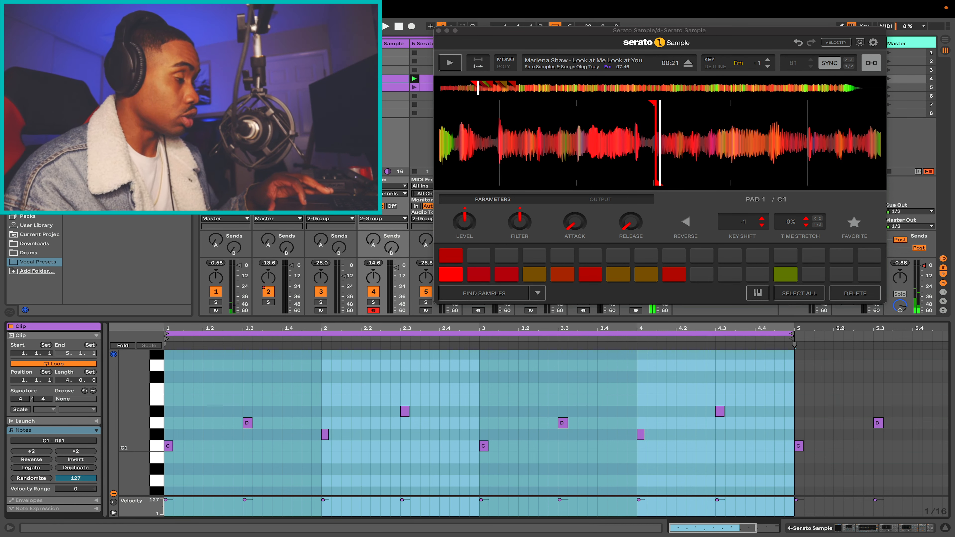
click(439, 31)
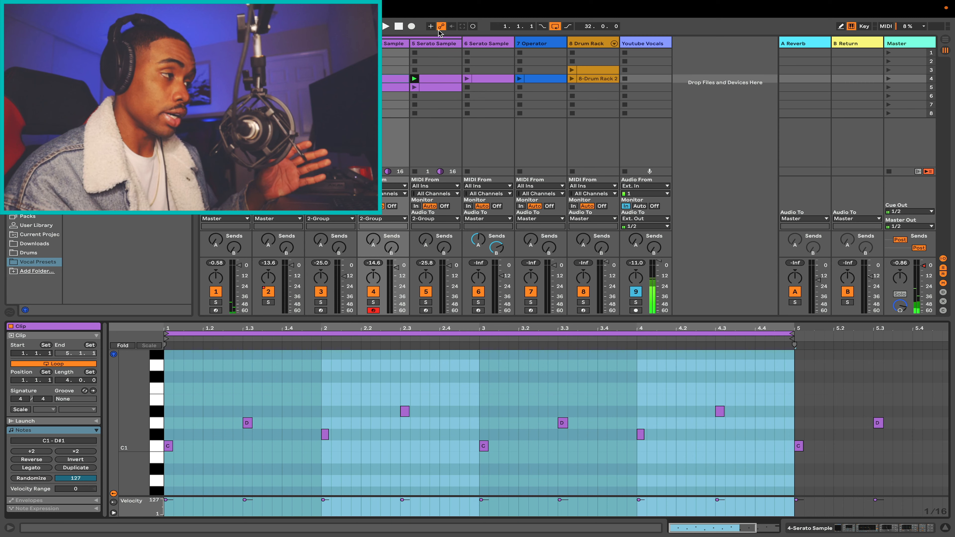
- Open the 7 Operator bass clip in scene 4 and audition its F1, D#1, C1 and two D1 notes
click(531, 79)
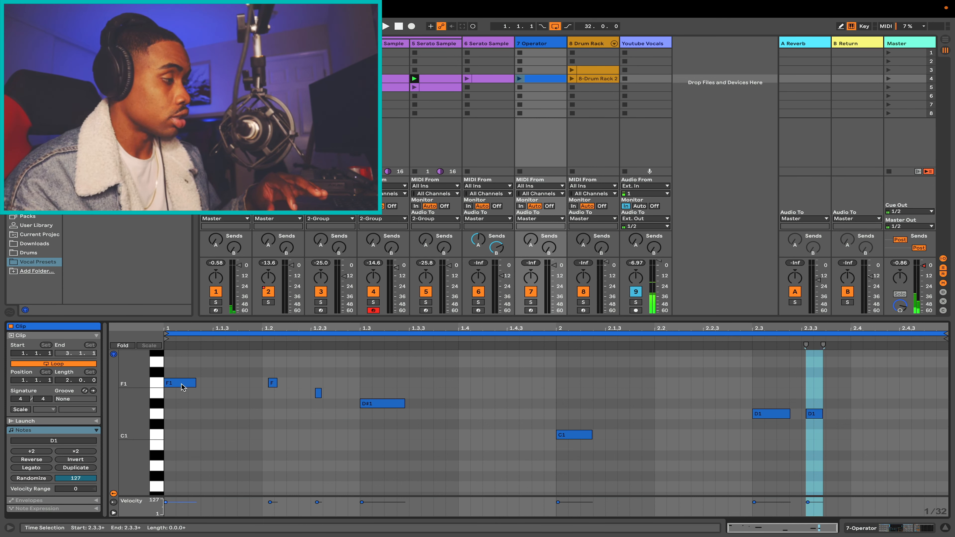
click(171, 387)
click(380, 404)
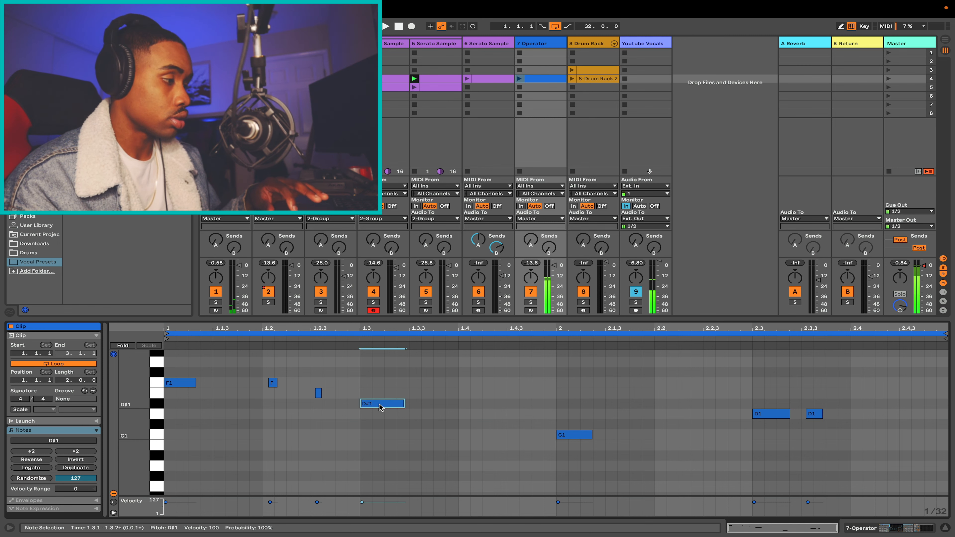
click(572, 435)
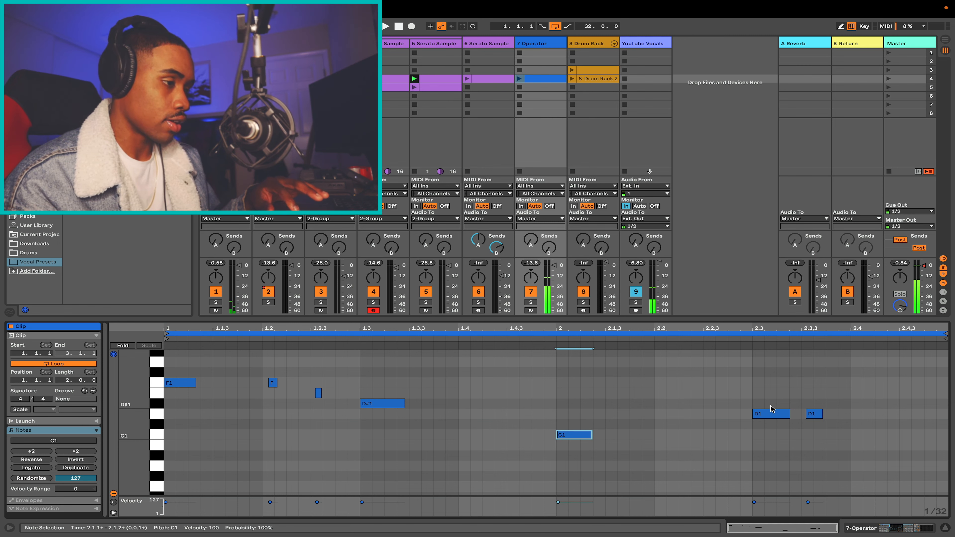
click(769, 412)
click(814, 413)
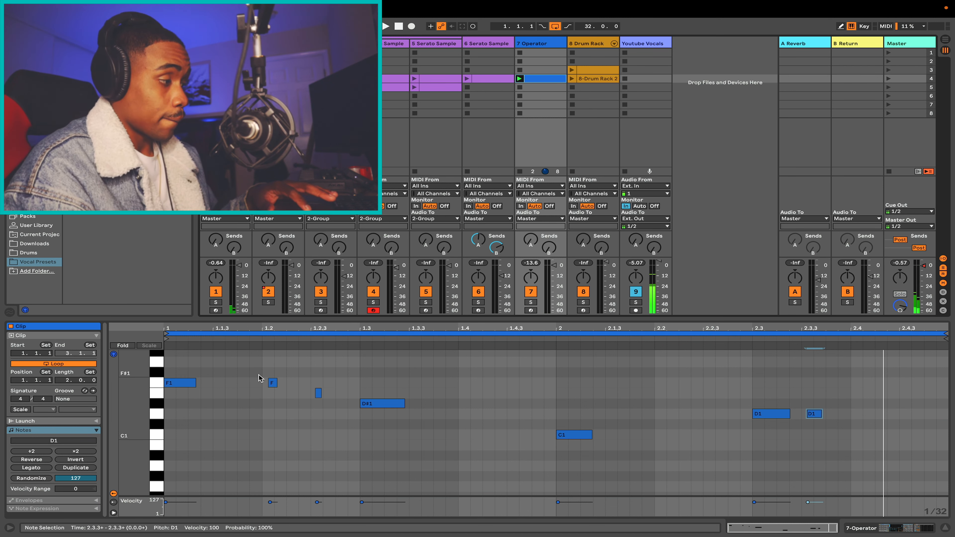
- Examine the short F1 and E1 notes between beats 1.2 and 1.3, and audition the D#1 and C1 bass notes
drag(266, 375, 348, 419)
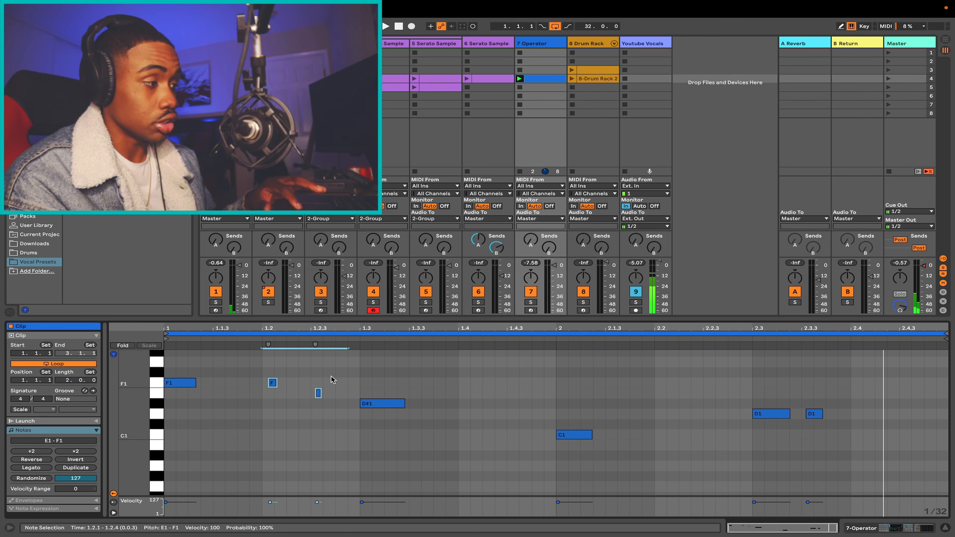
click(264, 372)
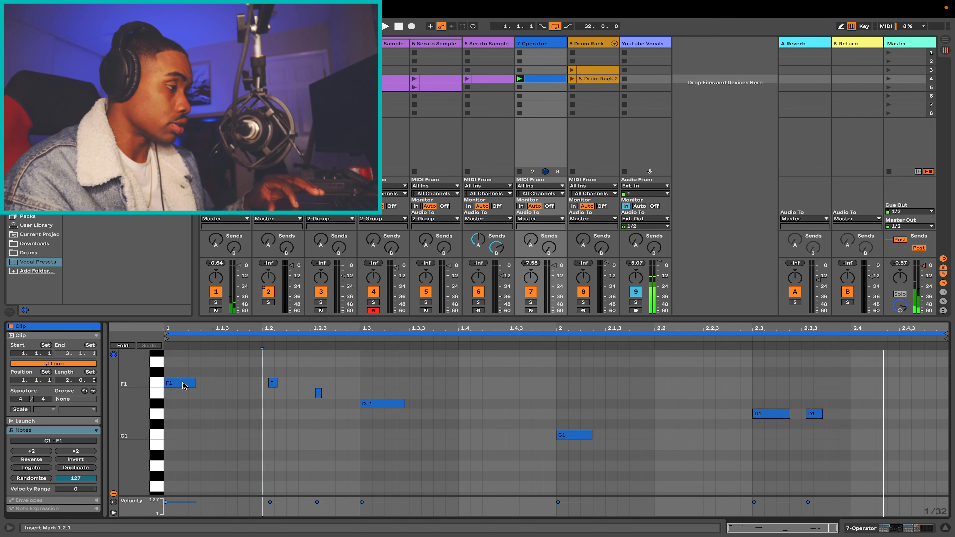
click(380, 404)
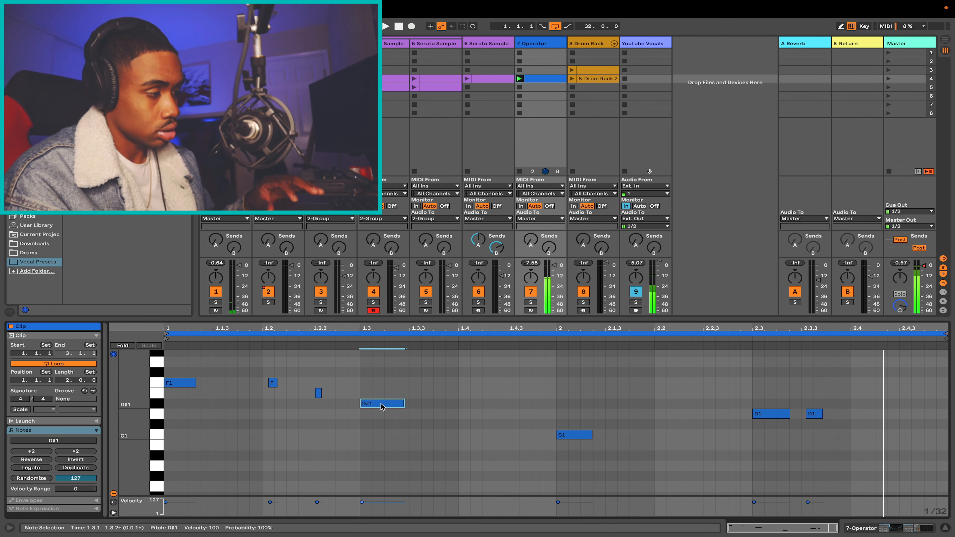
click(571, 436)
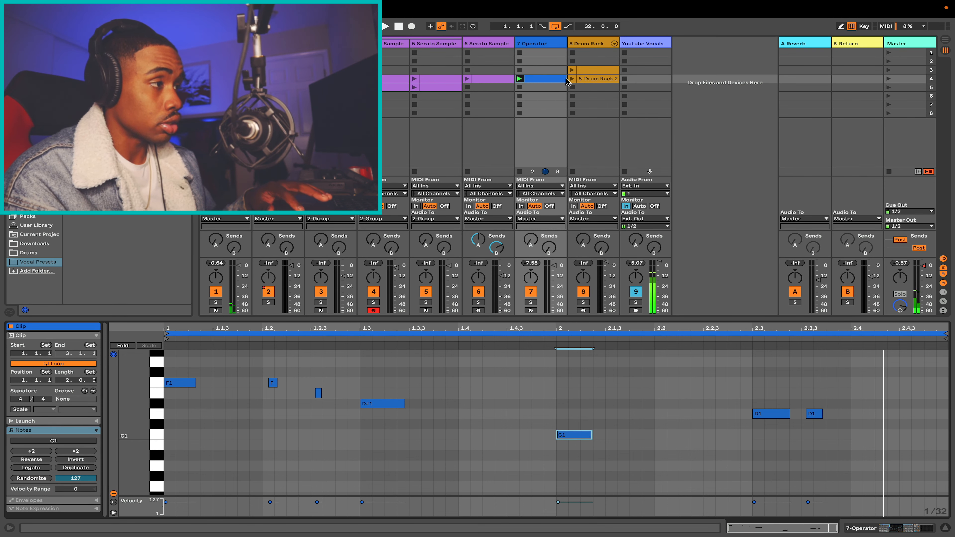
- Open the 6 Serato Sample clip's notes in scene 4 and unfold the tracks of 2 Group
click(499, 78)
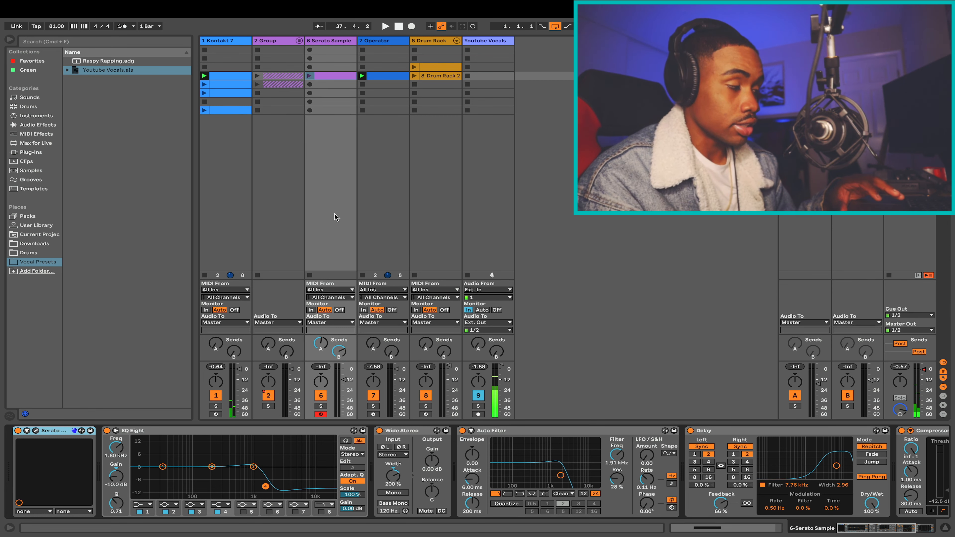
double_click(319, 76)
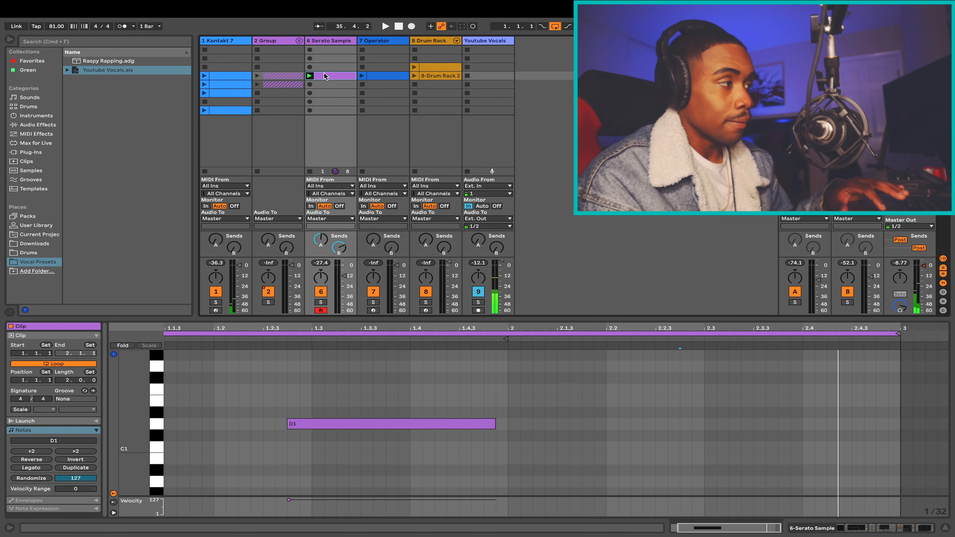
click(299, 40)
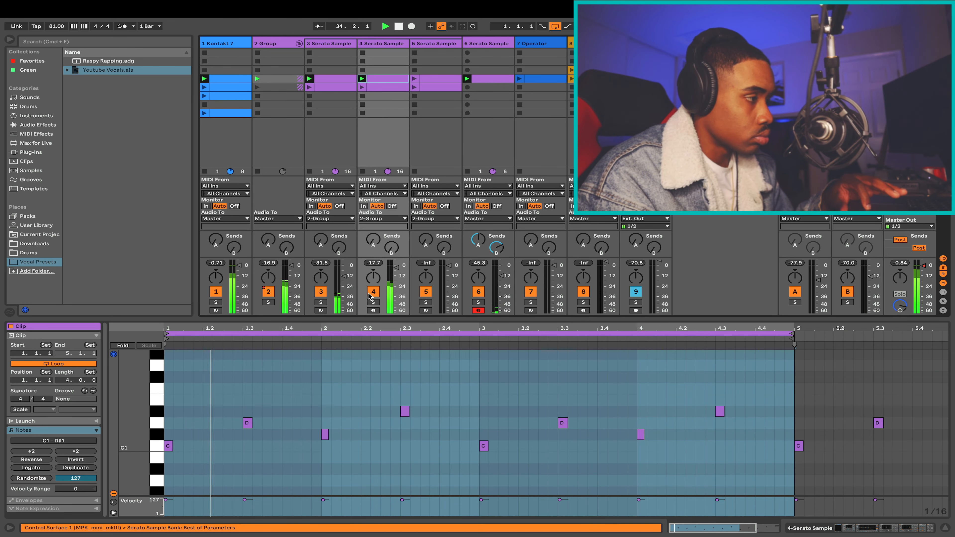
- Compare the beat with and without 4 Serato Sample by muting and unmuting the track twice during playback, and stop
click(369, 293)
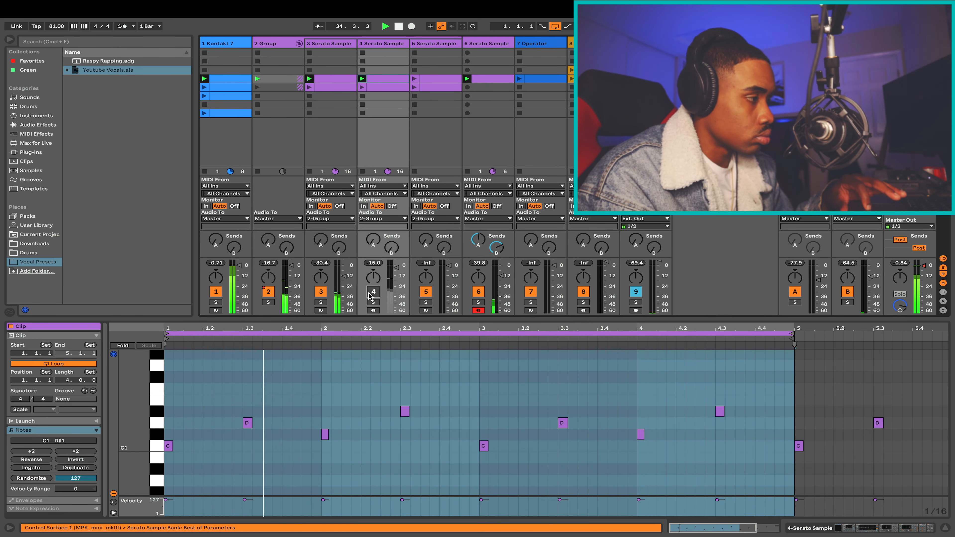
click(369, 293)
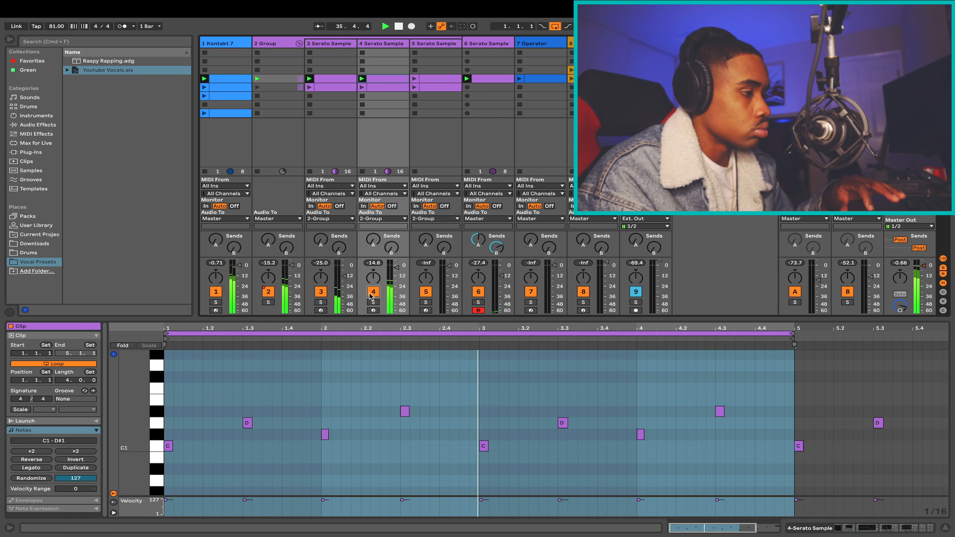
click(370, 293)
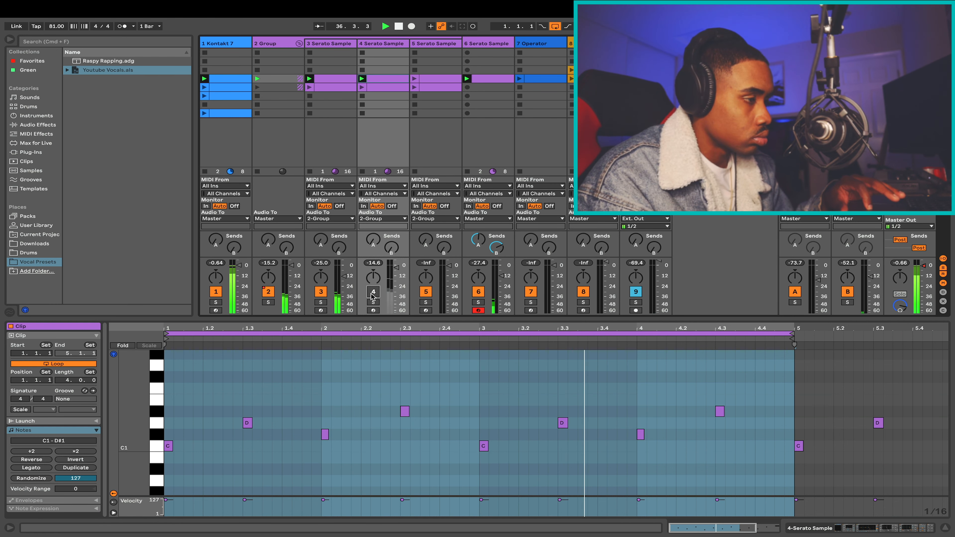
click(370, 294)
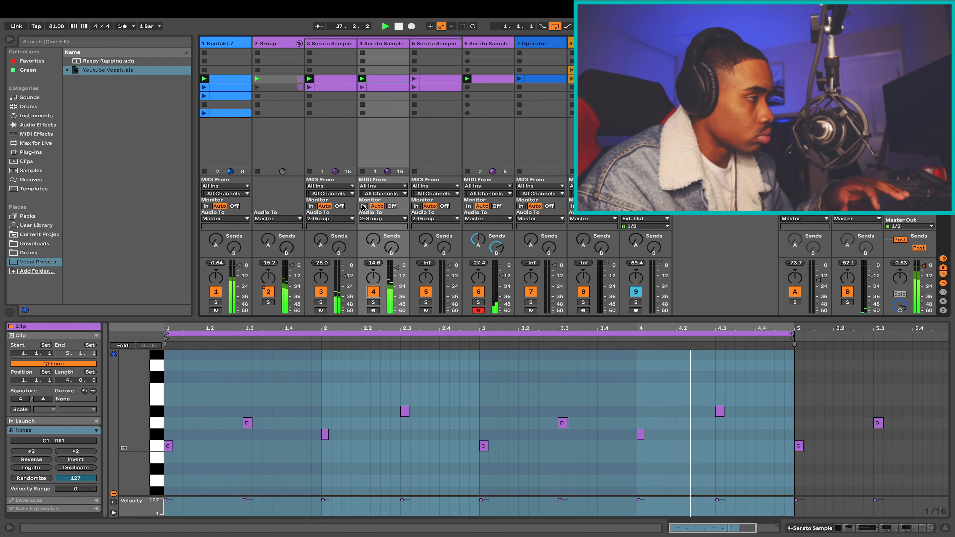
key(space)
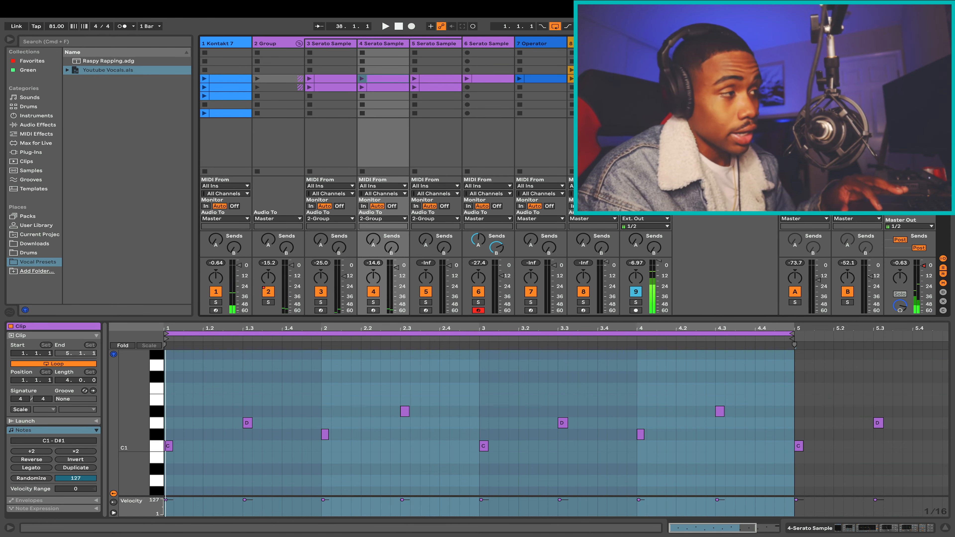
- Show the device chains of the 6 Serato Sample and 5 Serato Sample tracks
click(489, 44)
click(457, 44)
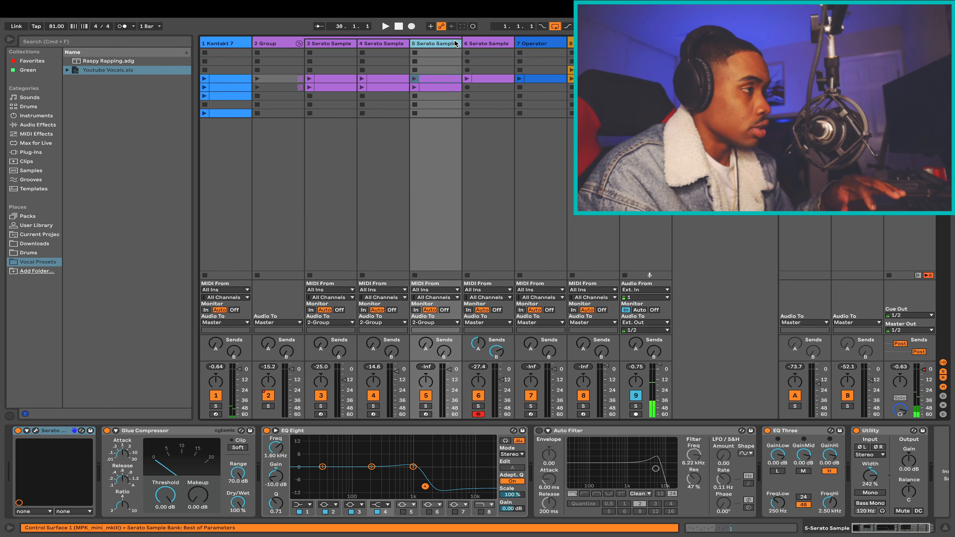
- Compare the device chains of the 4 Serato Sample, 6 Serato Sample and 5 Serato Sample tracks
click(381, 46)
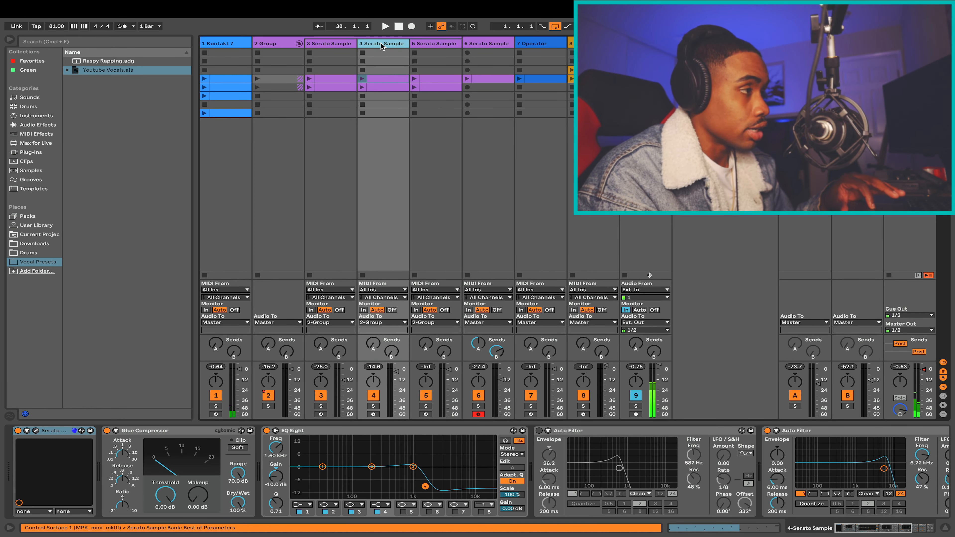
click(478, 44)
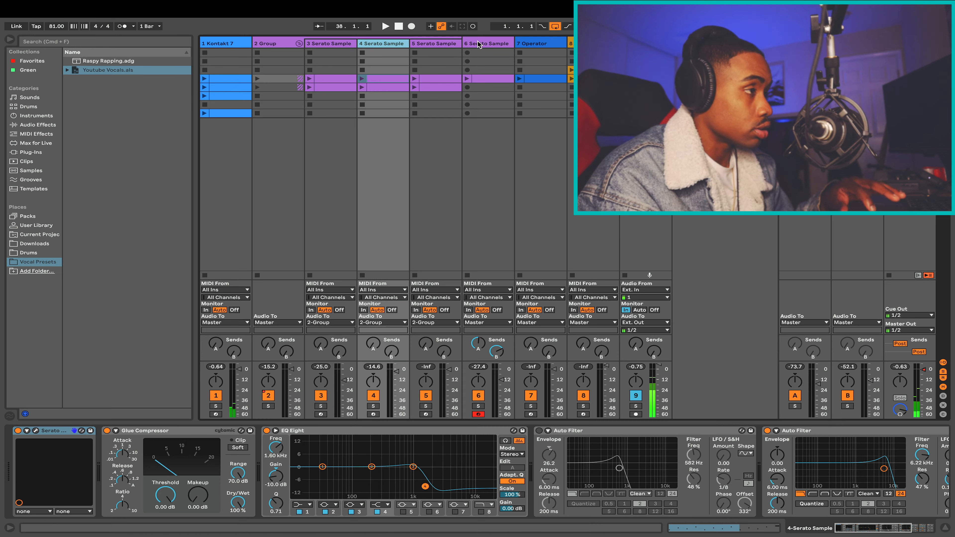
scroll(37, 442, right, 5)
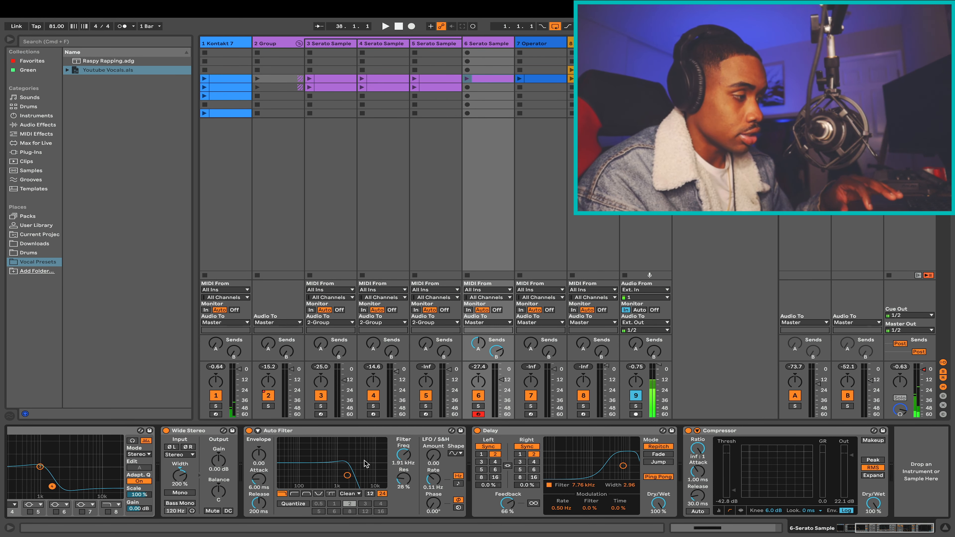
click(443, 158)
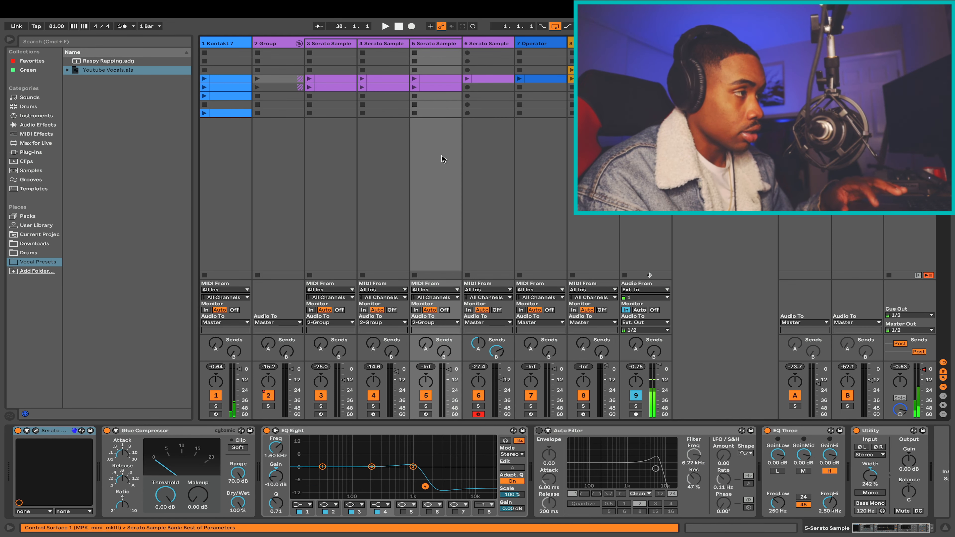
- Examine the 6 Serato Sample track's effects through to the Compressor, selecting the Delay, and return towards the start of the chain
click(476, 44)
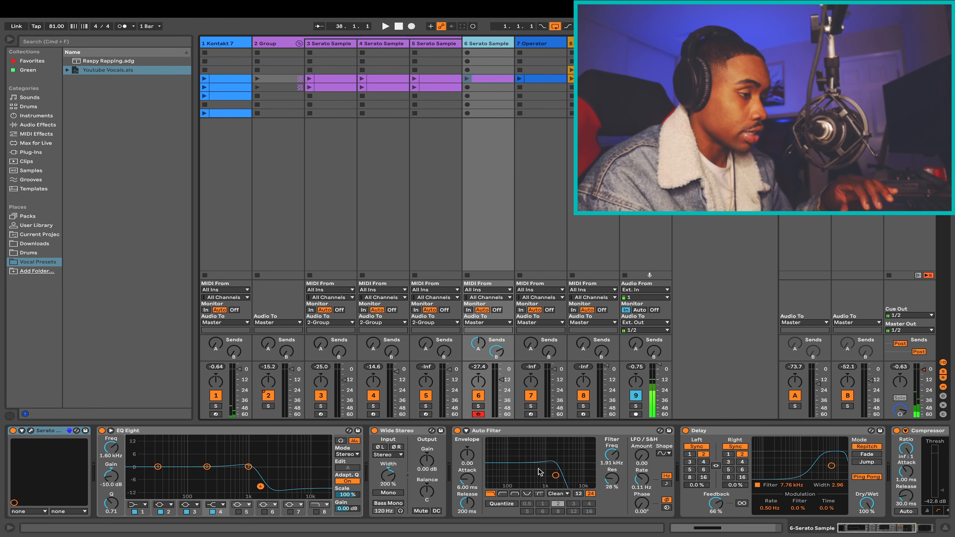
scroll(542, 472, right, 5)
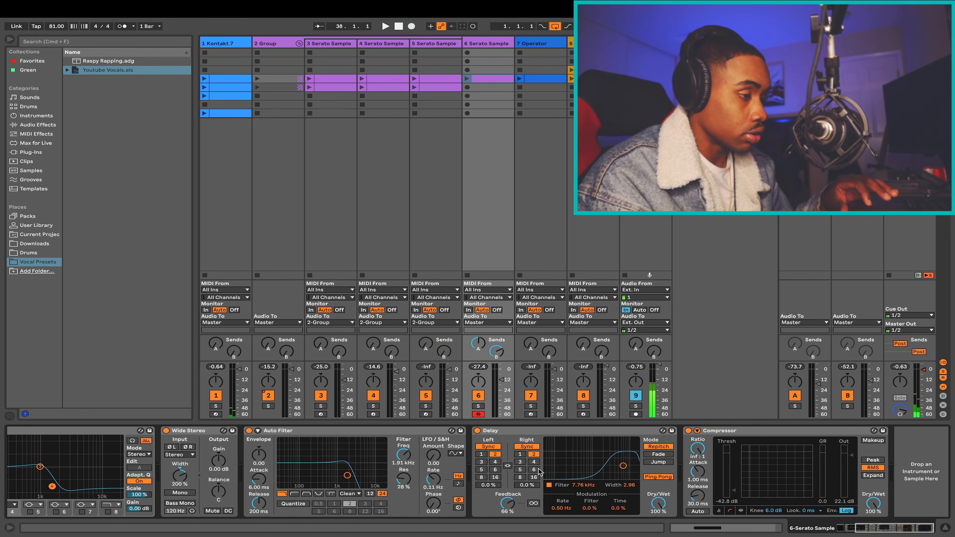
click(500, 432)
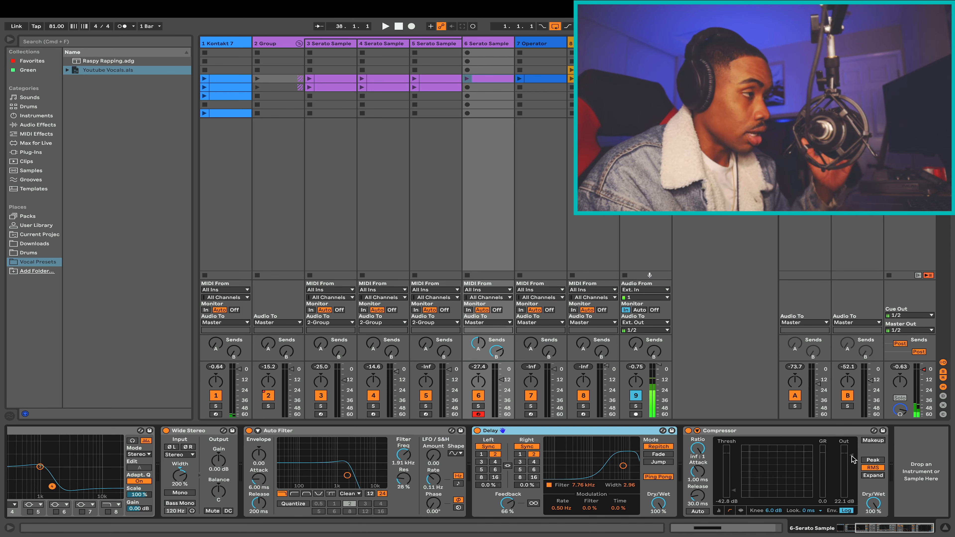
scroll(363, 470, left, 5)
click(363, 432)
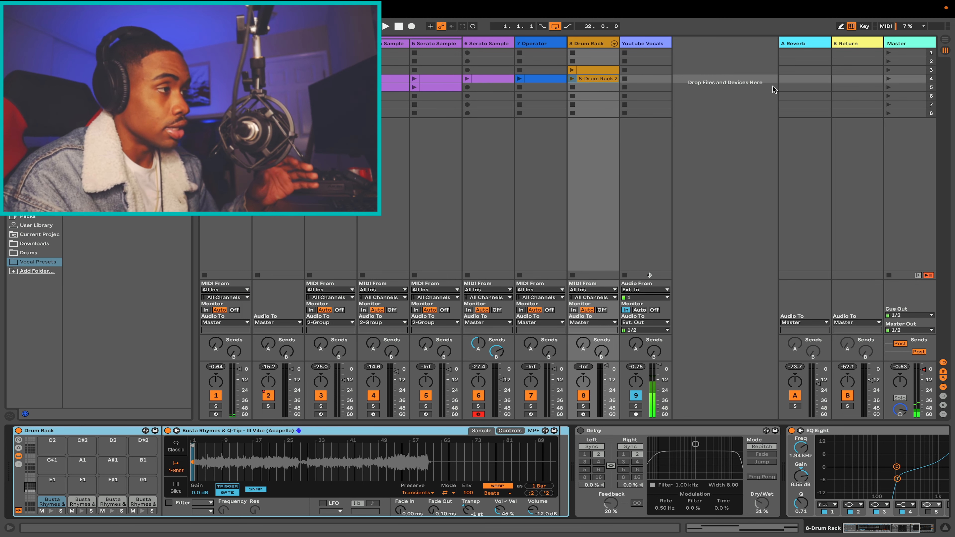
- Audition the 8-Drum Rack 2 clip in scene 4 with its notes open, and zoom in on the Drum Rack's acapella sample
click(571, 79)
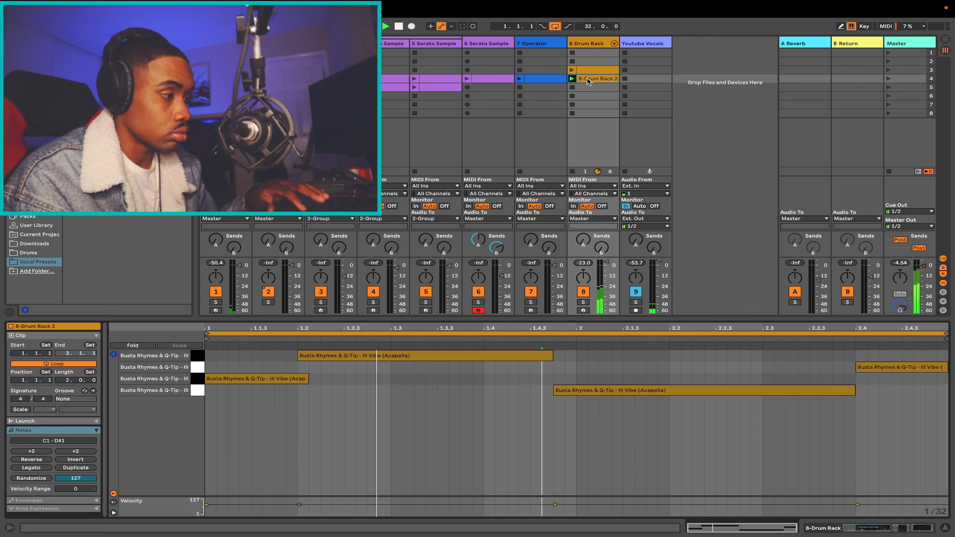
click(587, 78)
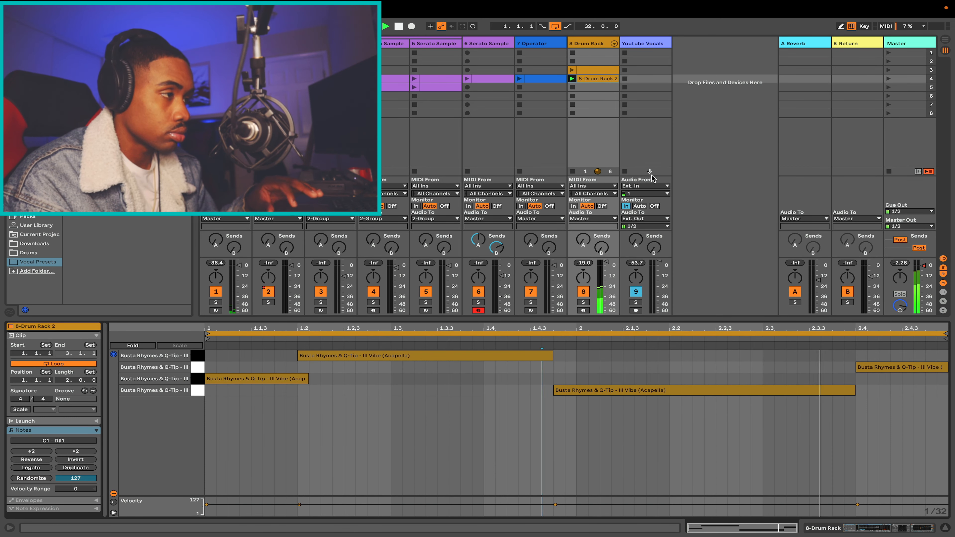
click(889, 171)
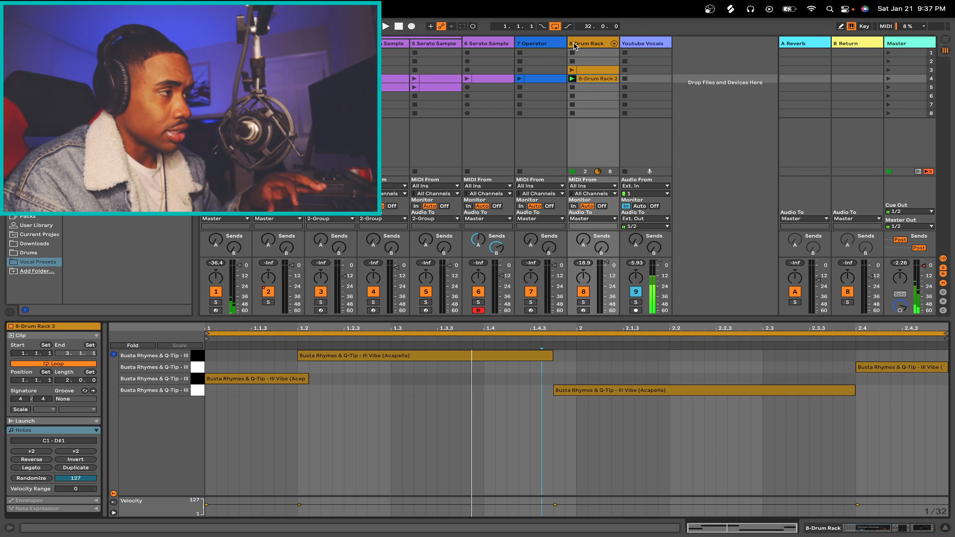
click(575, 47)
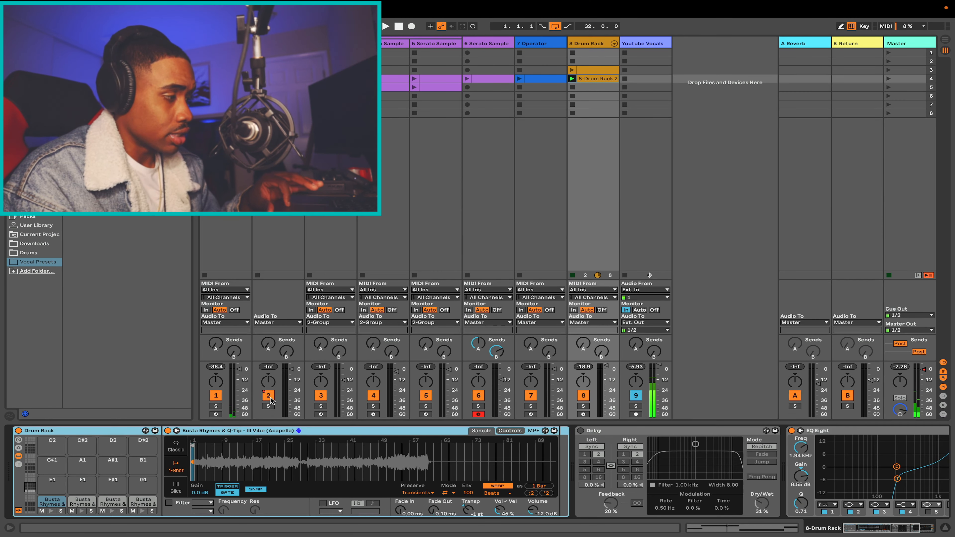
drag(190, 453, 192, 489)
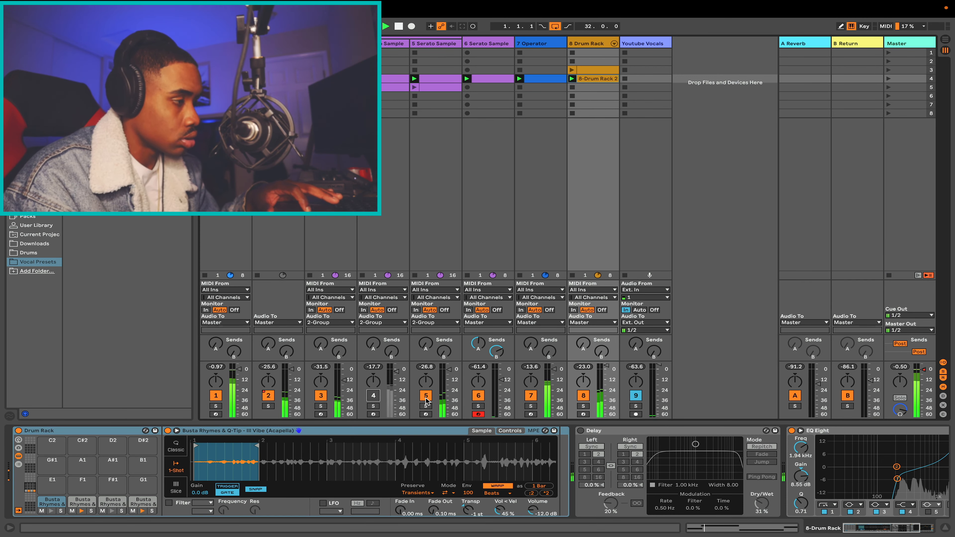
- Mute the 5 Serato Sample track while the full beat plays, and stop all clips
click(425, 397)
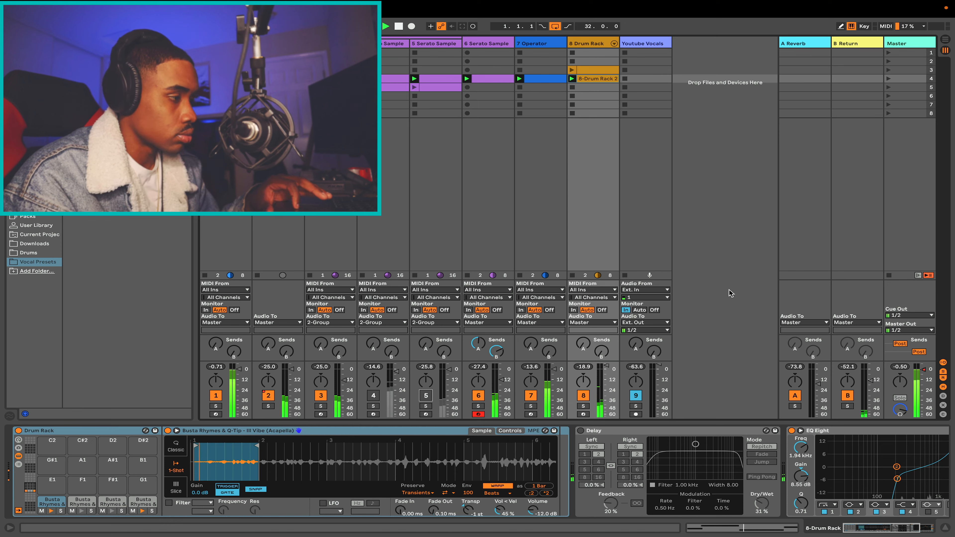
click(889, 276)
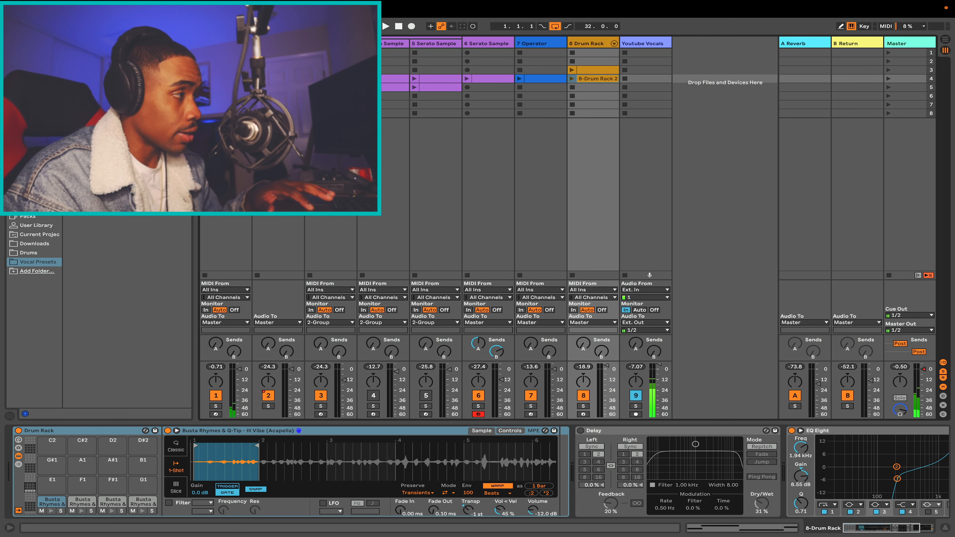
- Show the 1 Kontakt 7 track's device chain, selecting its Auto Filter, and view the Tympo kit in the Kontakt window before closing it
click(225, 43)
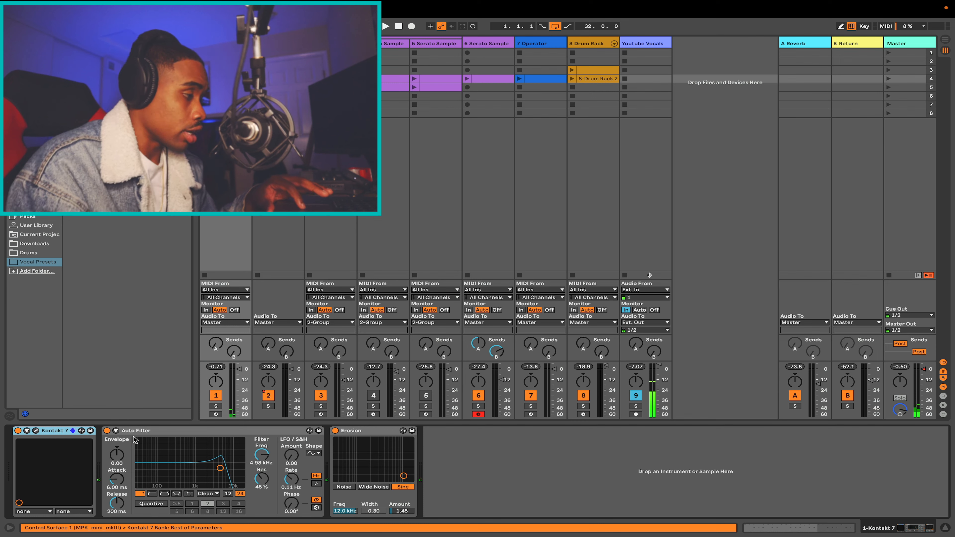
click(139, 433)
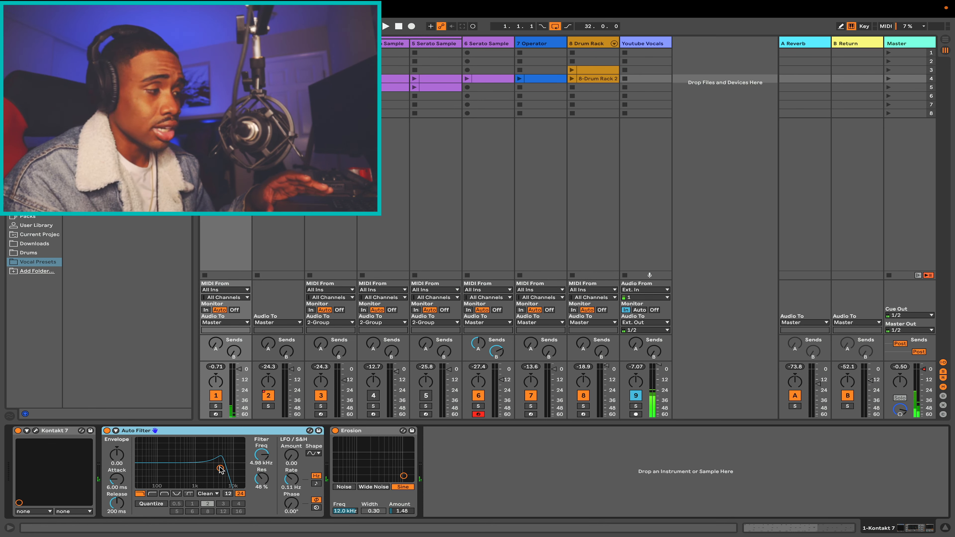
click(36, 431)
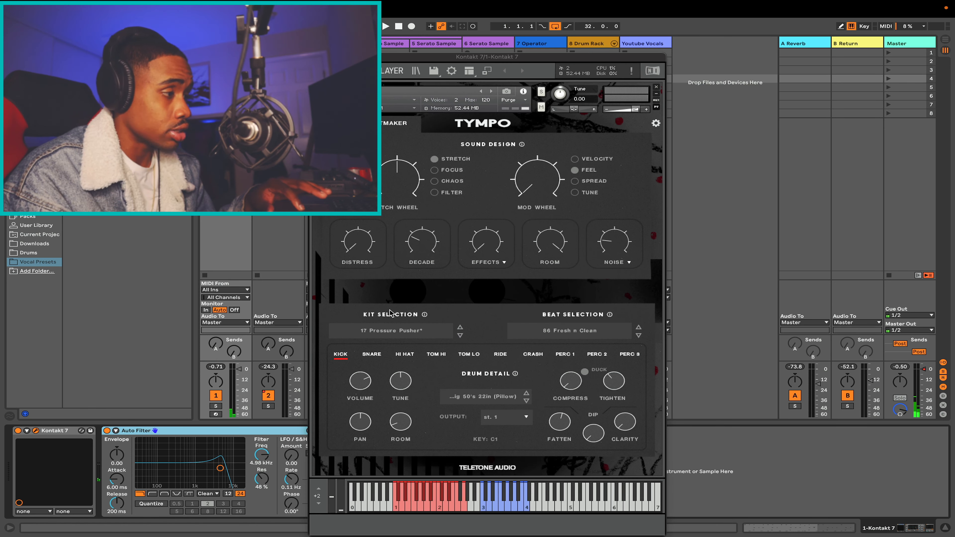
click(316, 57)
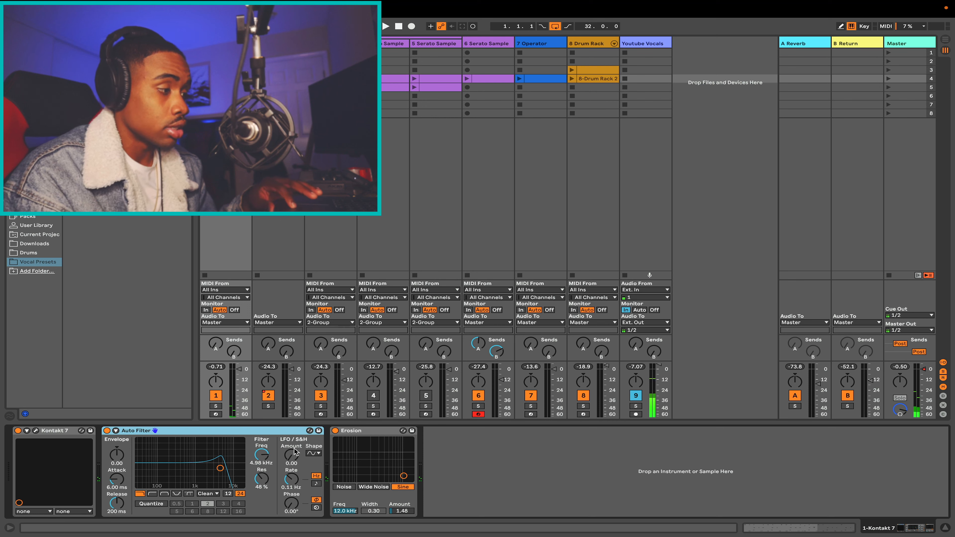
- Try exaggerated Erosion on the Kontakt 7 drums up to amount 57.6 at 11.8 kHz, and restore 12.0 kHz and 1.46
click(404, 476)
drag(403, 473, 403, 468)
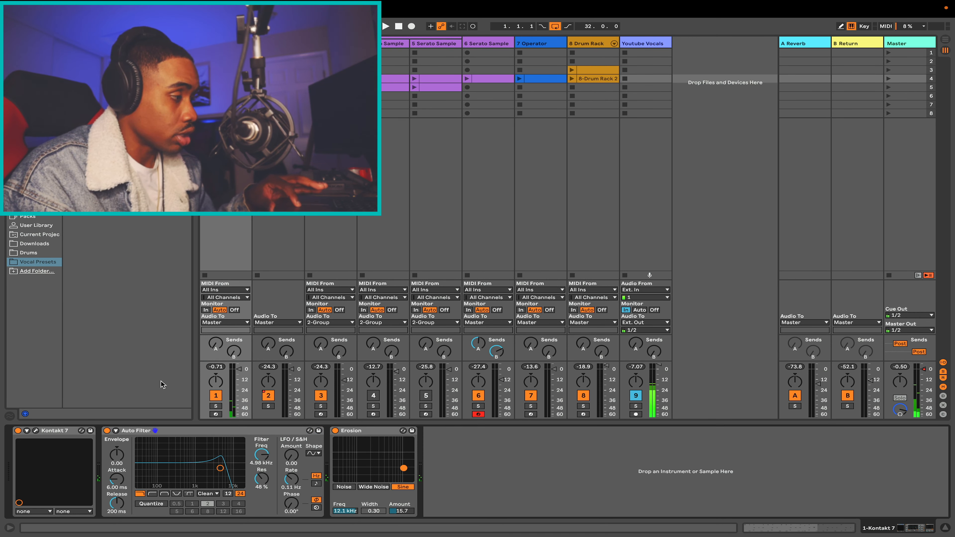
click(219, 405)
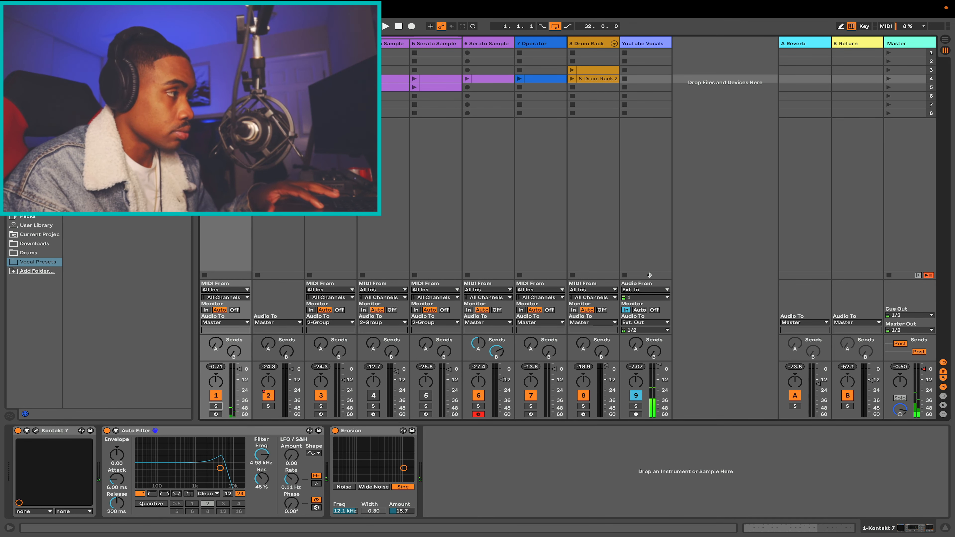
key(space)
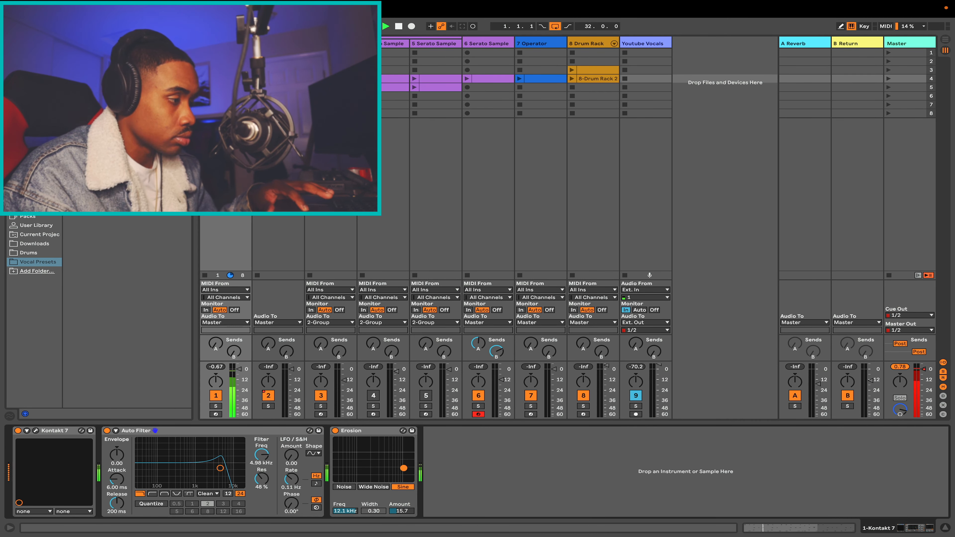
drag(404, 465, 402, 458)
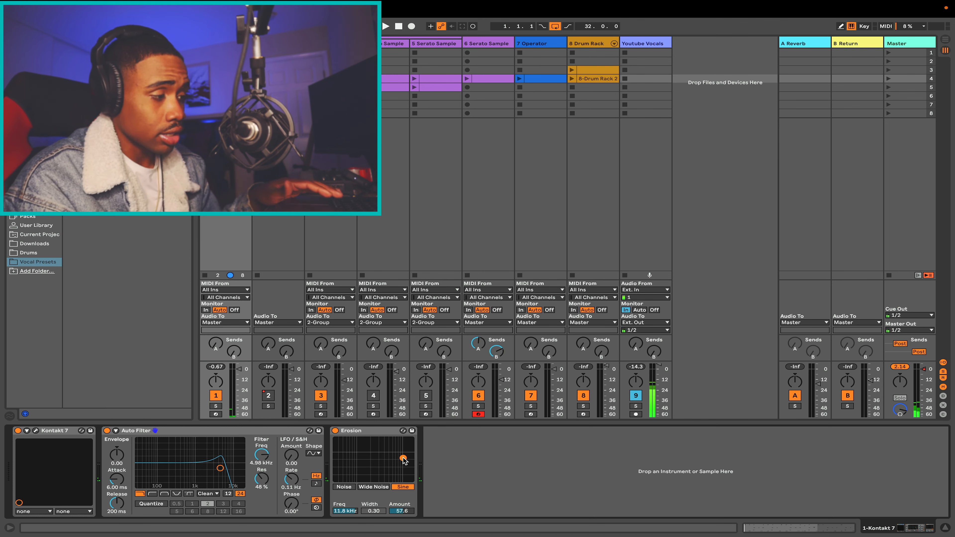
drag(402, 458, 401, 516)
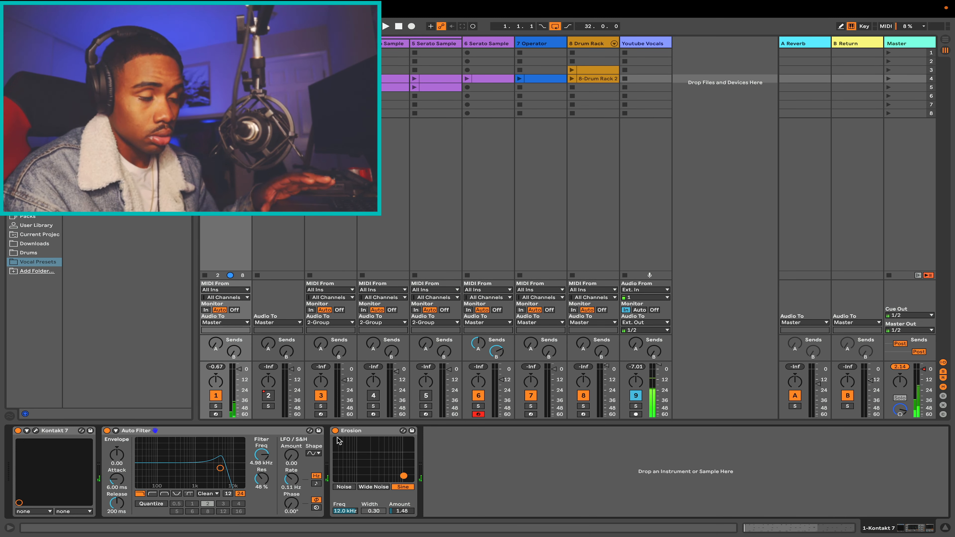
- Compare the Kontakt 7 drums with and without Erosion by switching the effect off and on during playback
key(space)
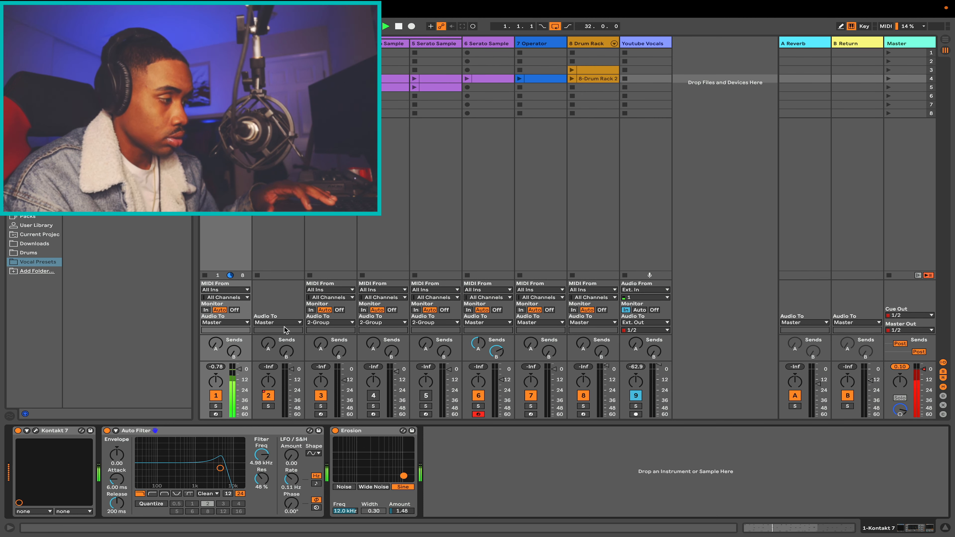
click(334, 430)
click(334, 431)
click(334, 430)
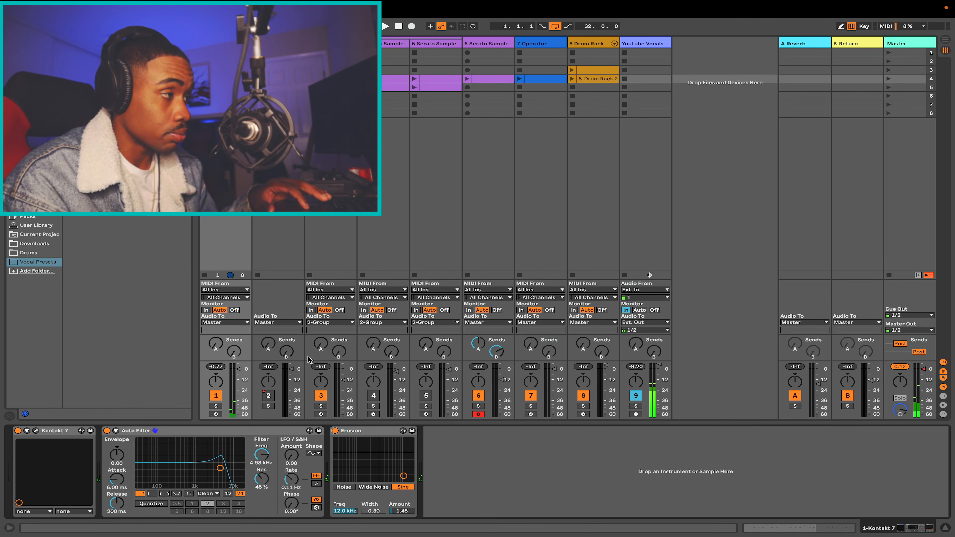
- Try stronger Erosion on 2 Group up to amount 20.1 at 7.70 kHz during playback, and restore 8.00 kHz and 1.74
click(277, 43)
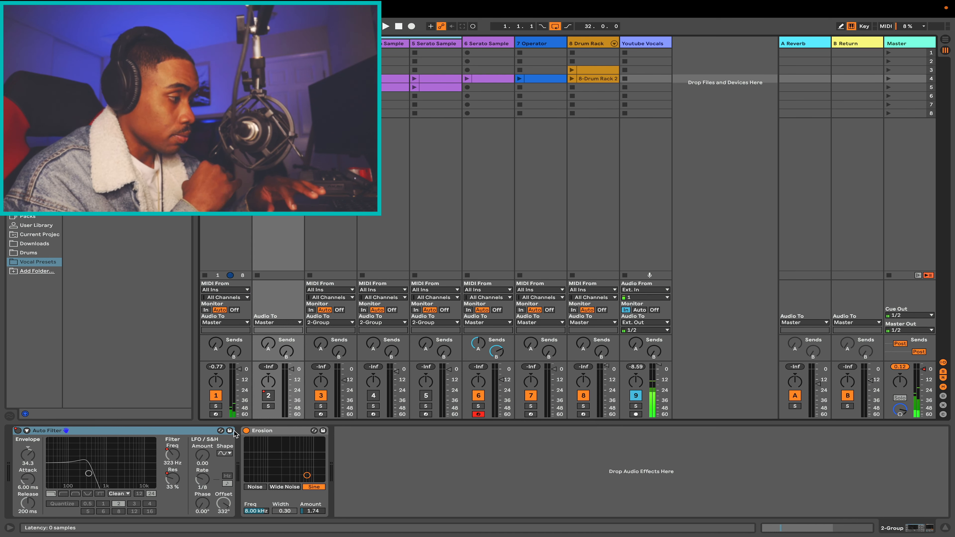
click(274, 433)
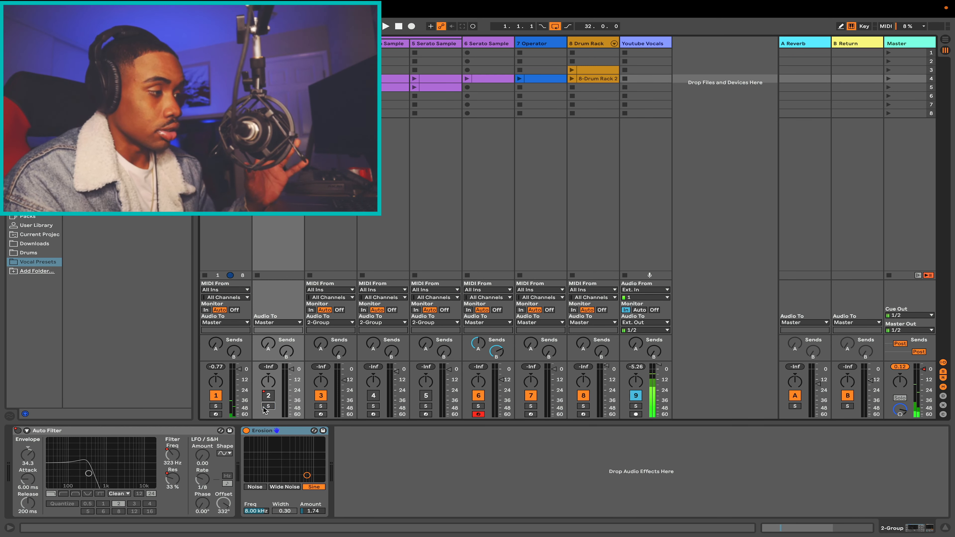
key(space)
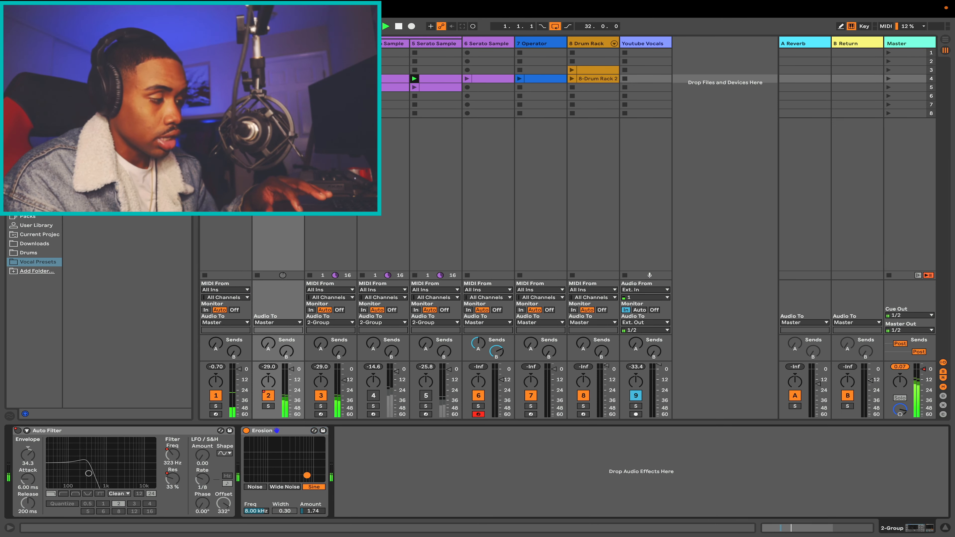
drag(307, 475, 307, 470)
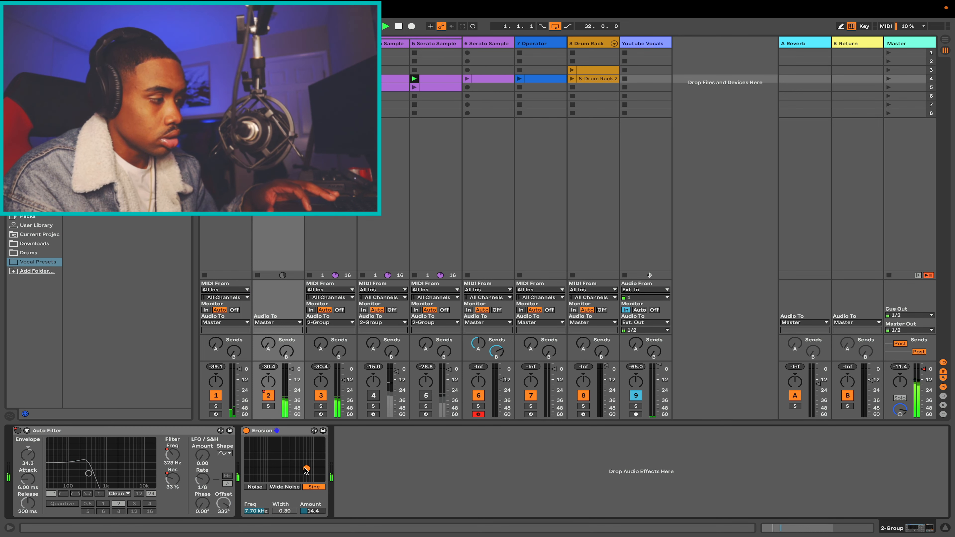
drag(306, 470, 308, 469)
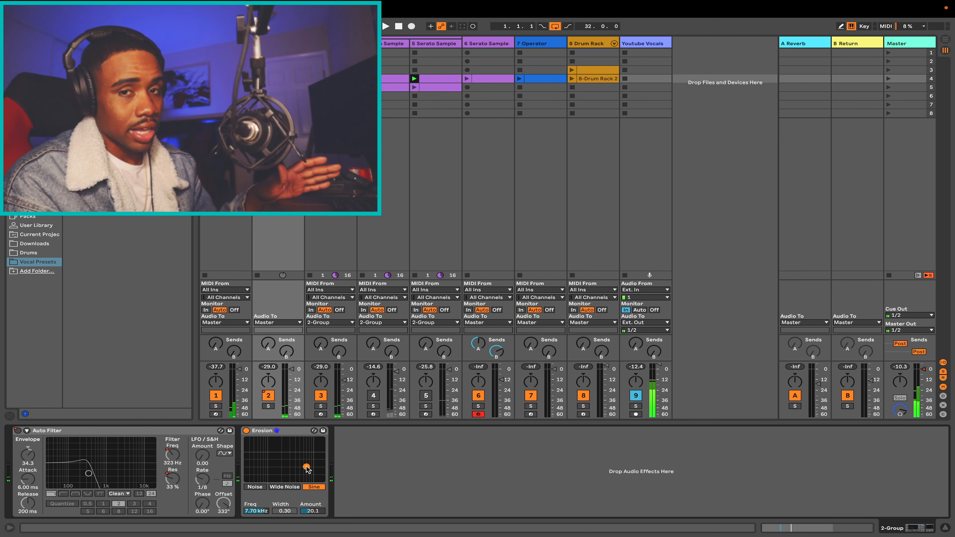
drag(306, 468, 308, 470)
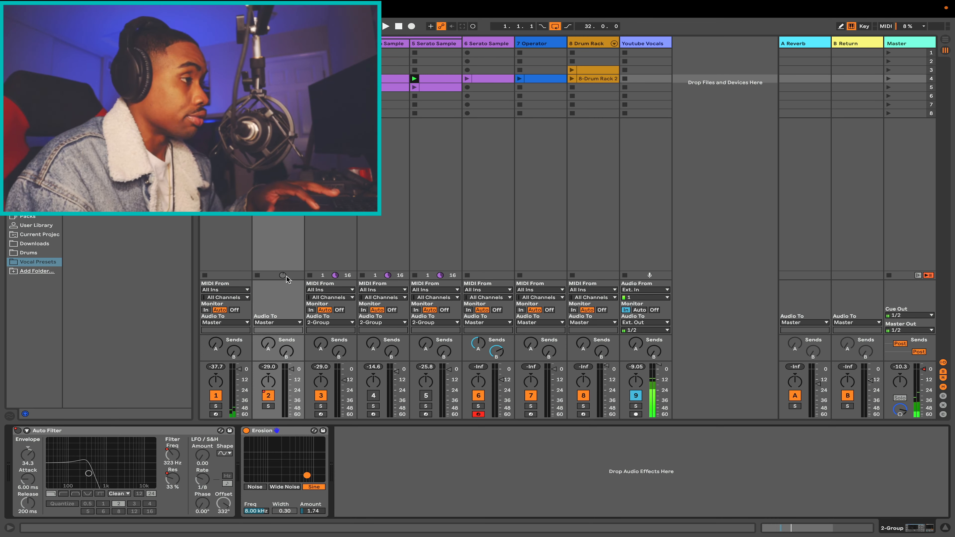
- Show the 7 Operator track's device chain and select its Spectrum analyzer
click(560, 43)
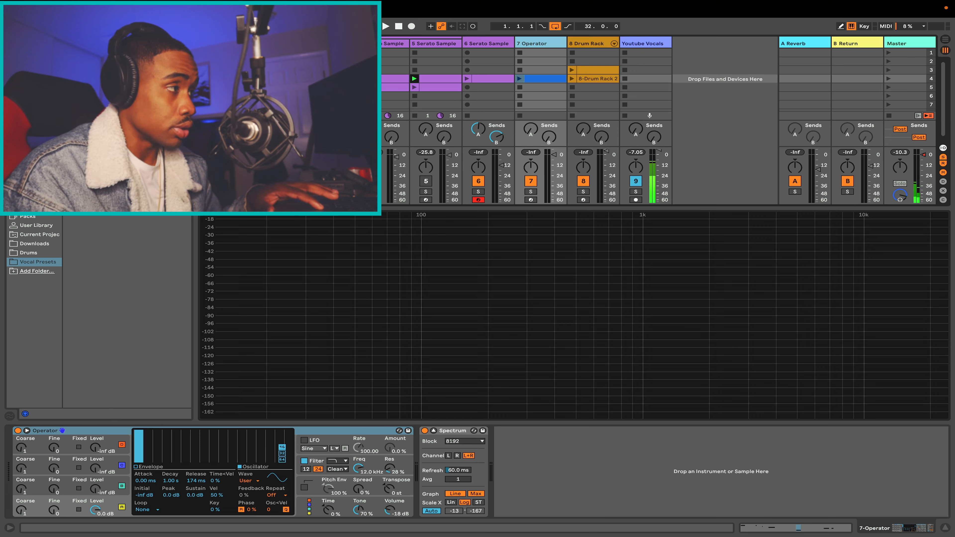
click(326, 43)
click(534, 43)
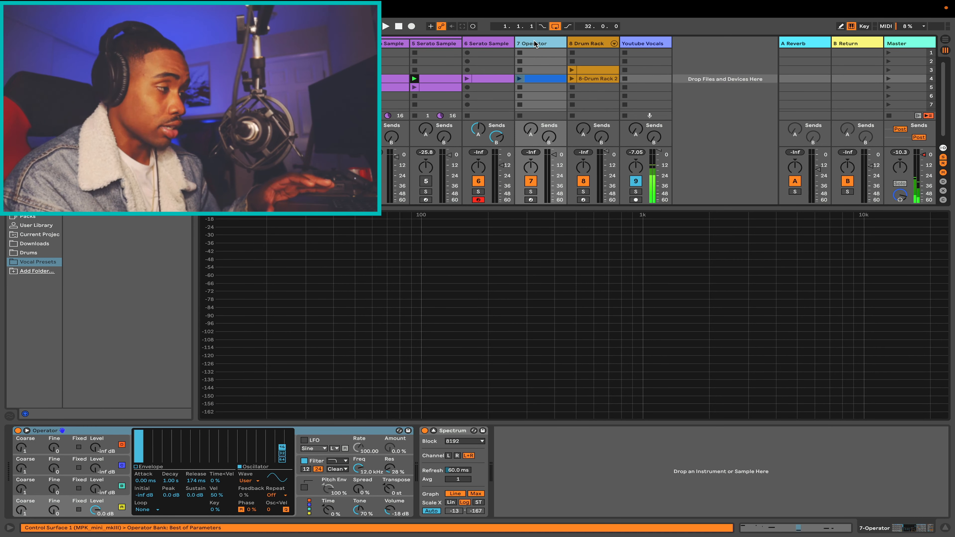
click(452, 431)
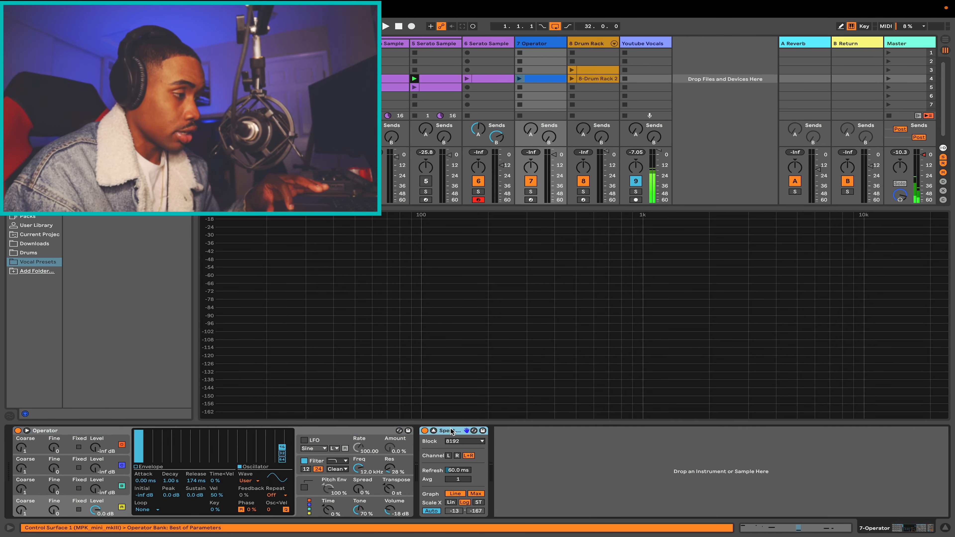
- Stop all playing clips, play only the 7 Operator bass clip and show its Spectrum in the enlarged display
double_click(451, 431)
double_click(426, 438)
click(433, 431)
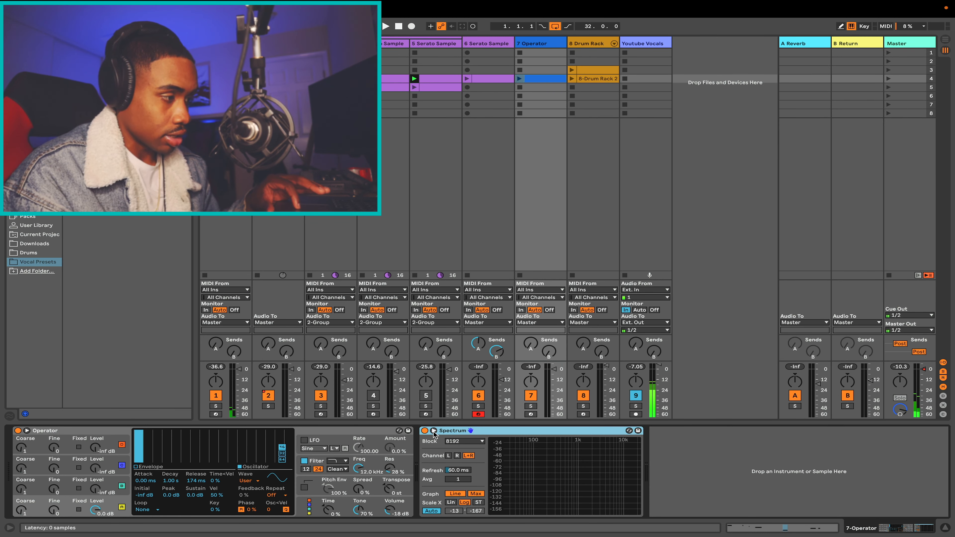
mouse_move(515, 456)
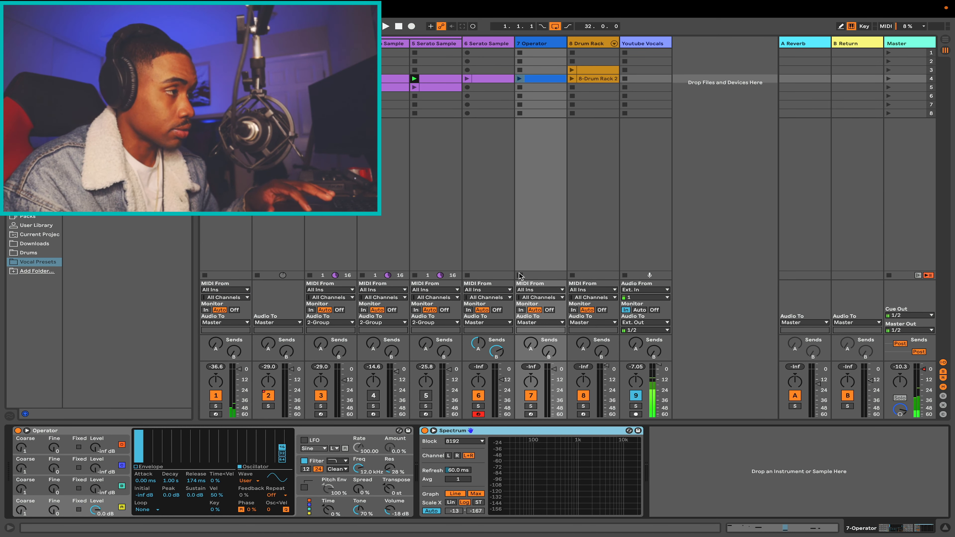
click(889, 276)
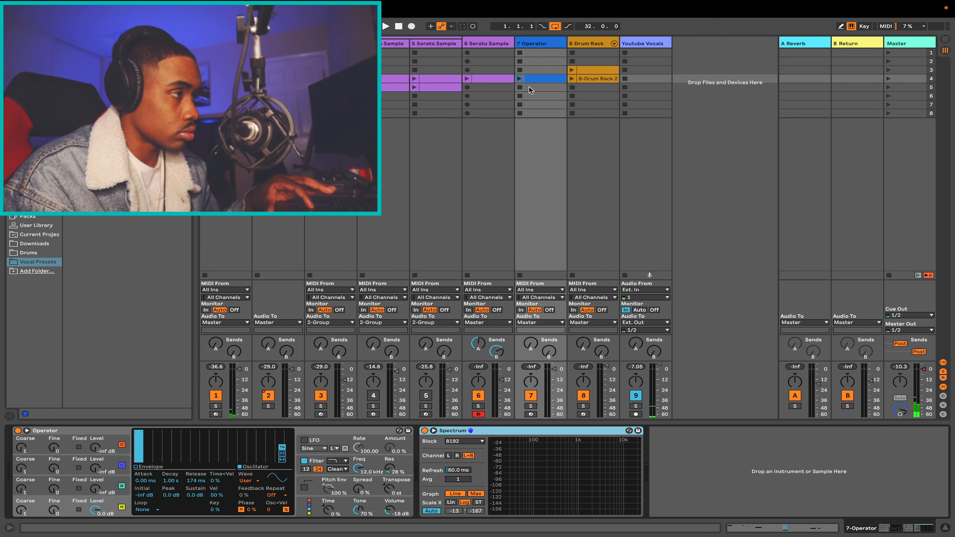
click(519, 78)
click(433, 430)
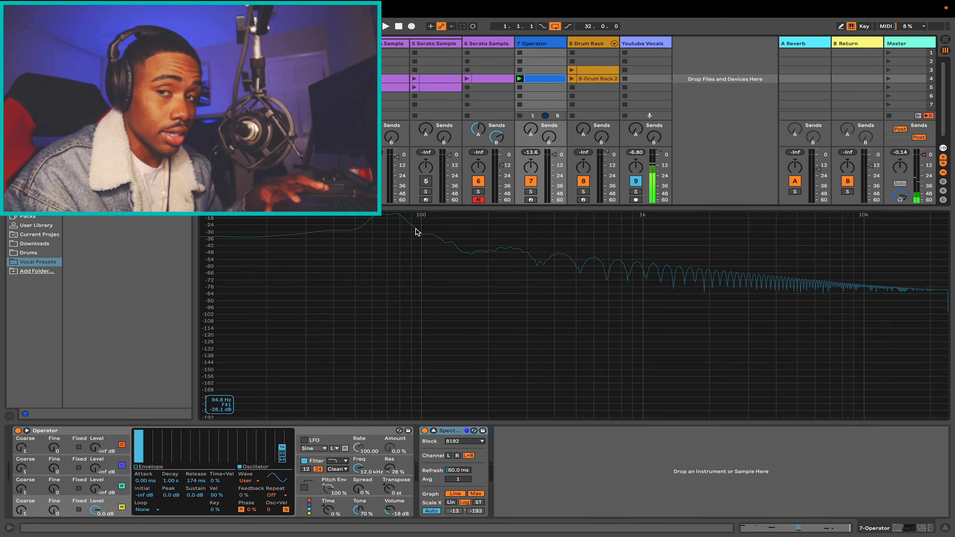
- Compare the EQ Eight low-frequency cut on 3 Serato Sample with the 7 Operator bass spectrum
click(326, 43)
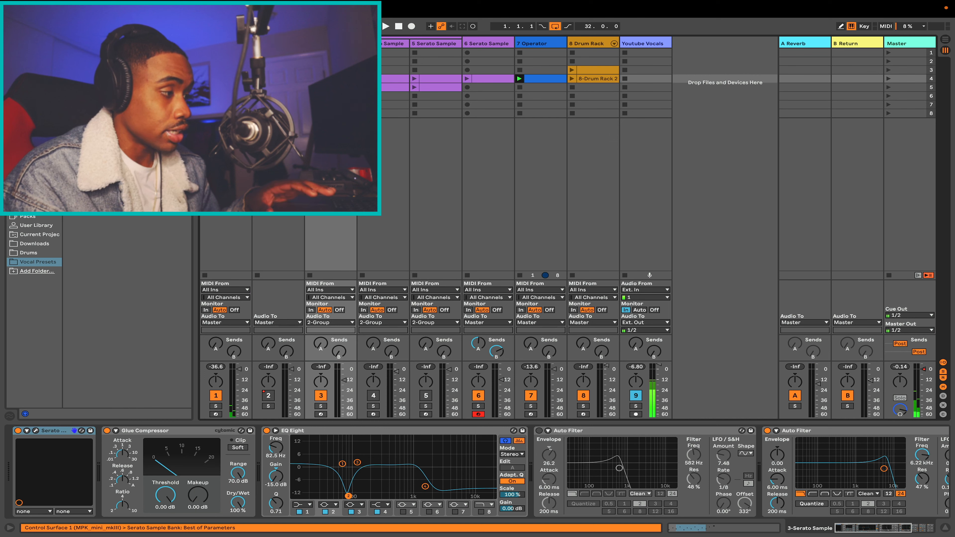
click(310, 431)
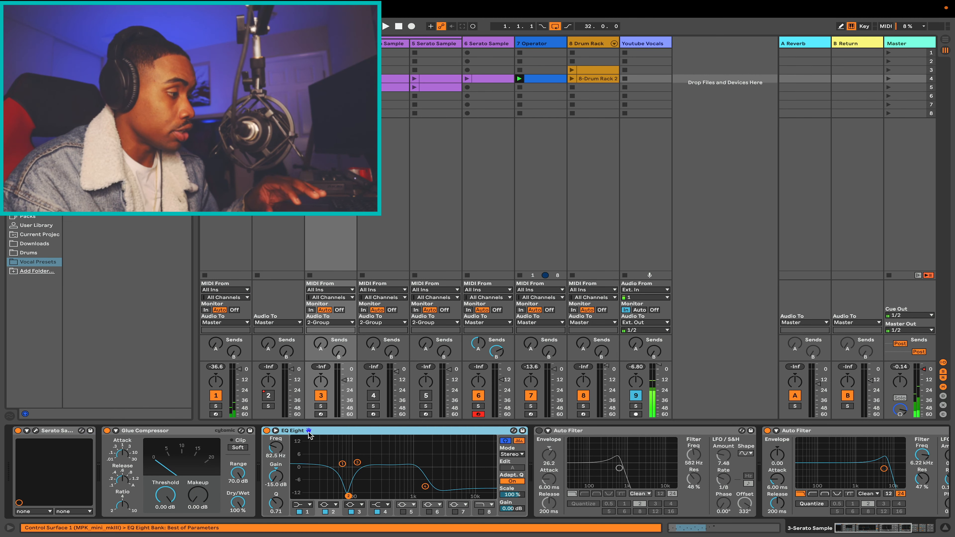
click(347, 496)
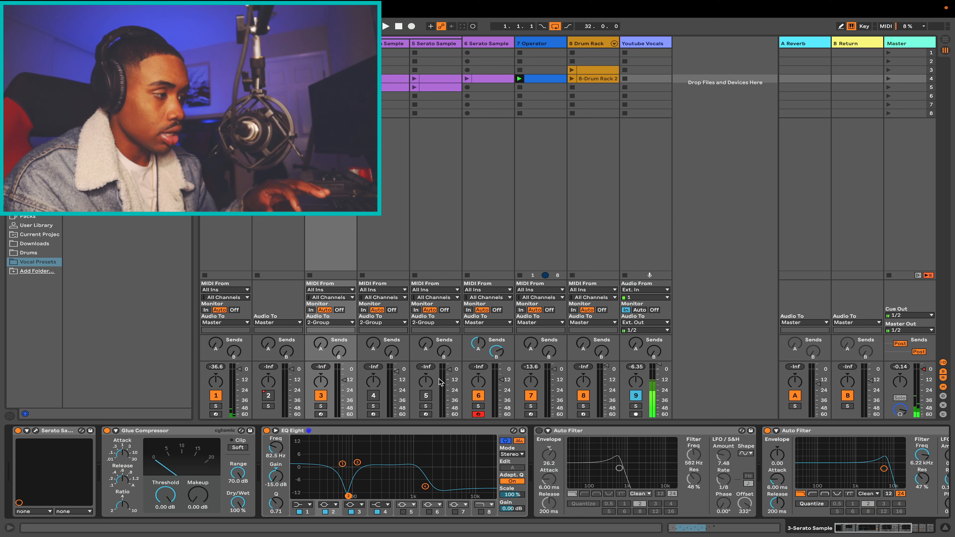
click(543, 48)
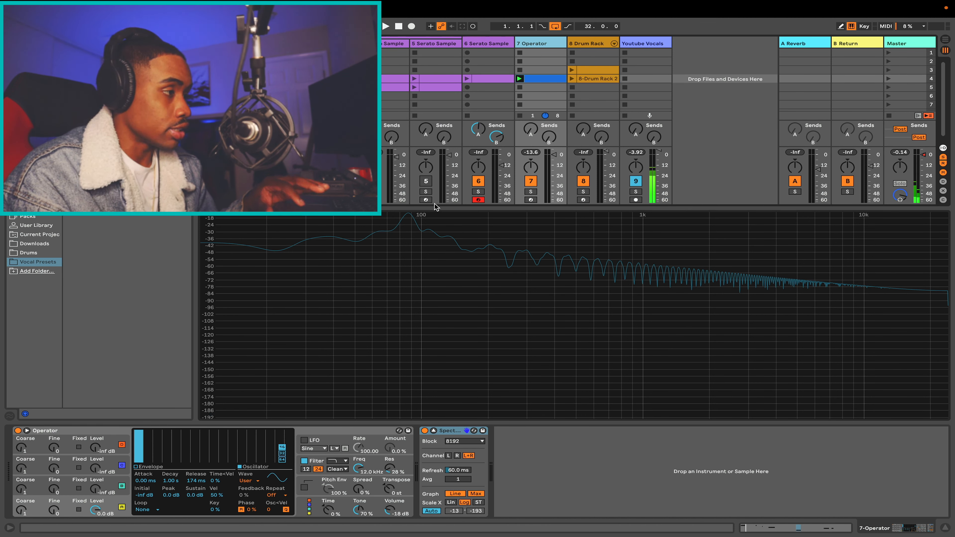
click(330, 44)
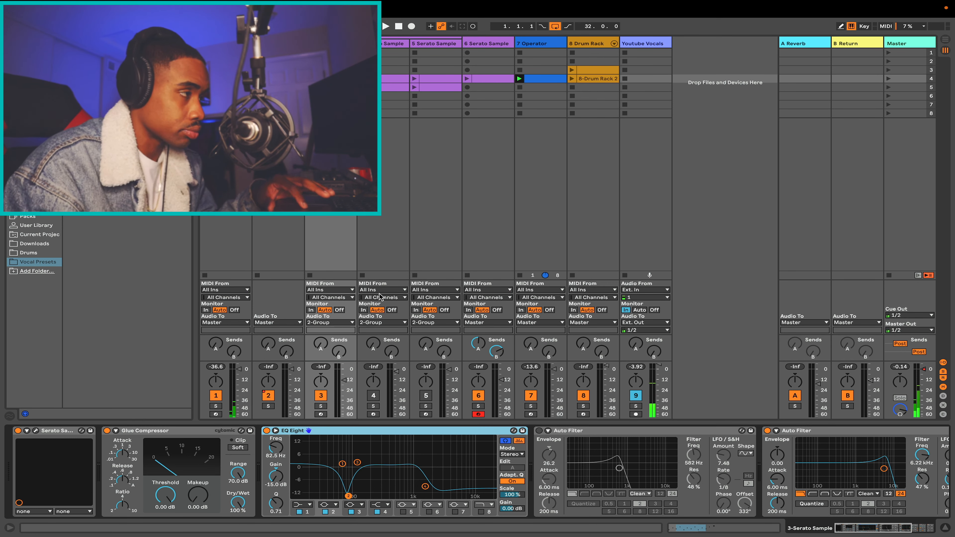
- Switch back and forth between the 4 and 5 Serato Sample tracks to compare their device chains
click(373, 318)
click(453, 221)
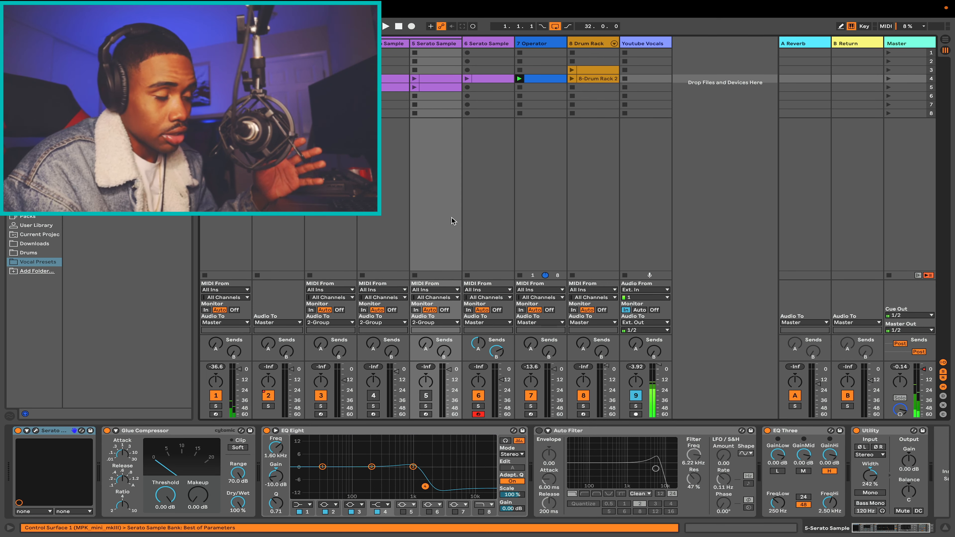
click(391, 209)
click(425, 205)
click(389, 206)
click(432, 205)
click(402, 206)
click(428, 207)
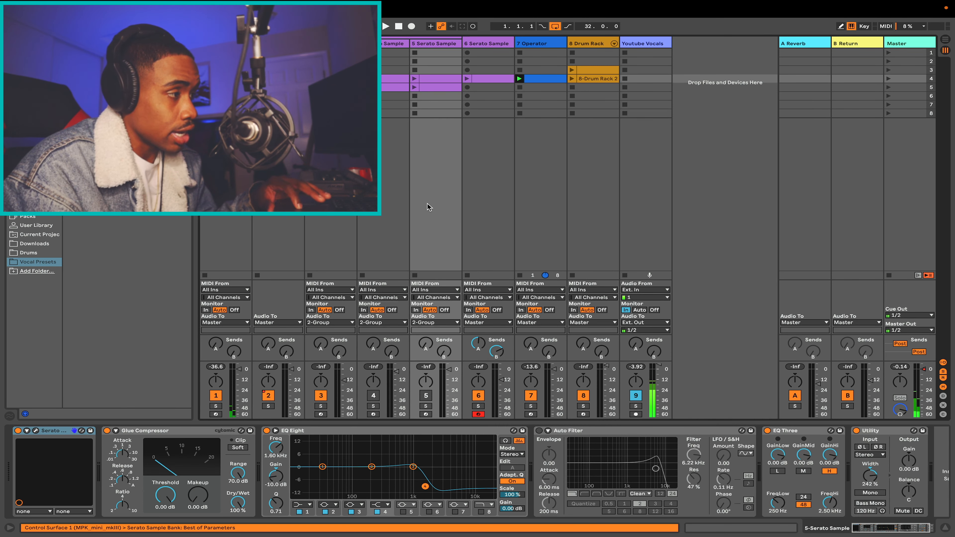
- Examine the Utility widths on the three grouped Serato Sample tracks, toggling Mono on and off on 3 Serato Sample
click(399, 212)
scroll(756, 437, right, 3)
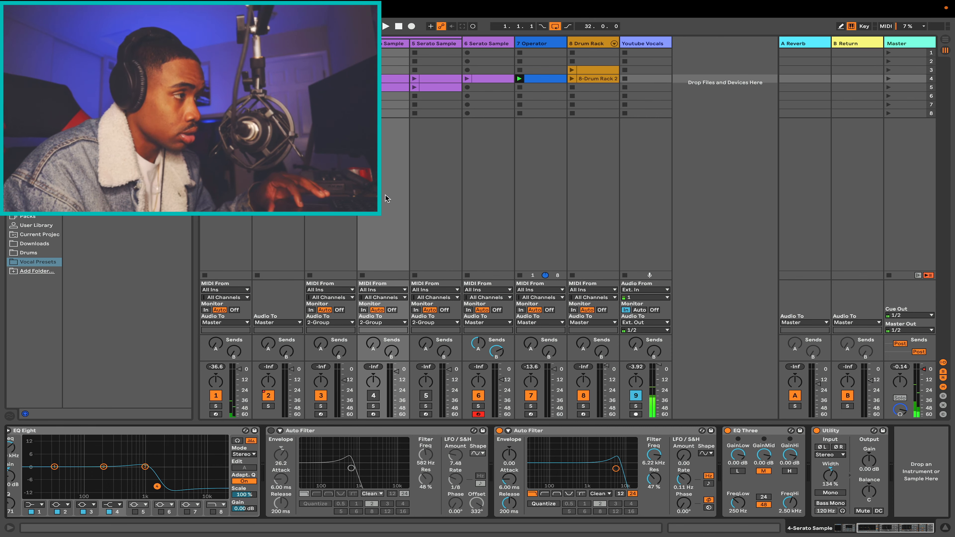
click(425, 191)
scroll(583, 468, right, 3)
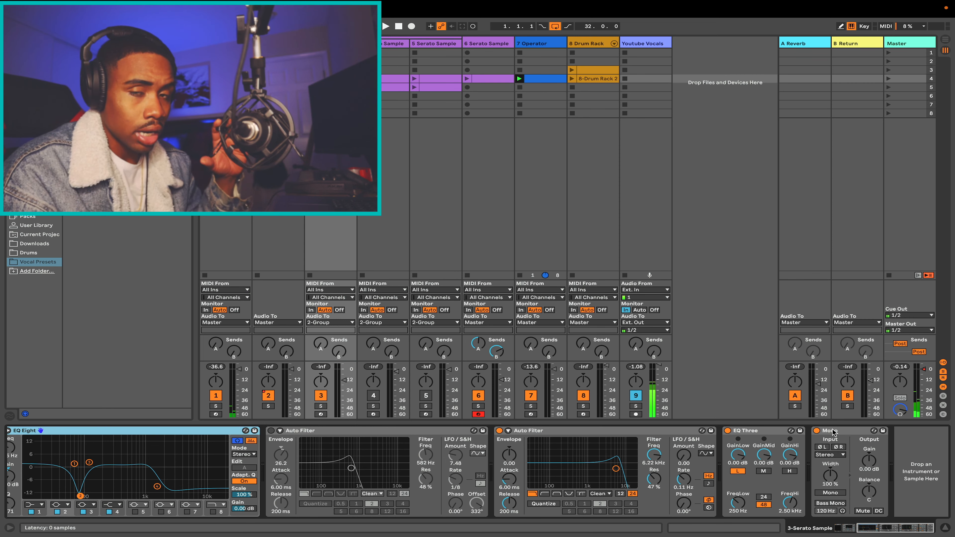
click(833, 494)
click(833, 494)
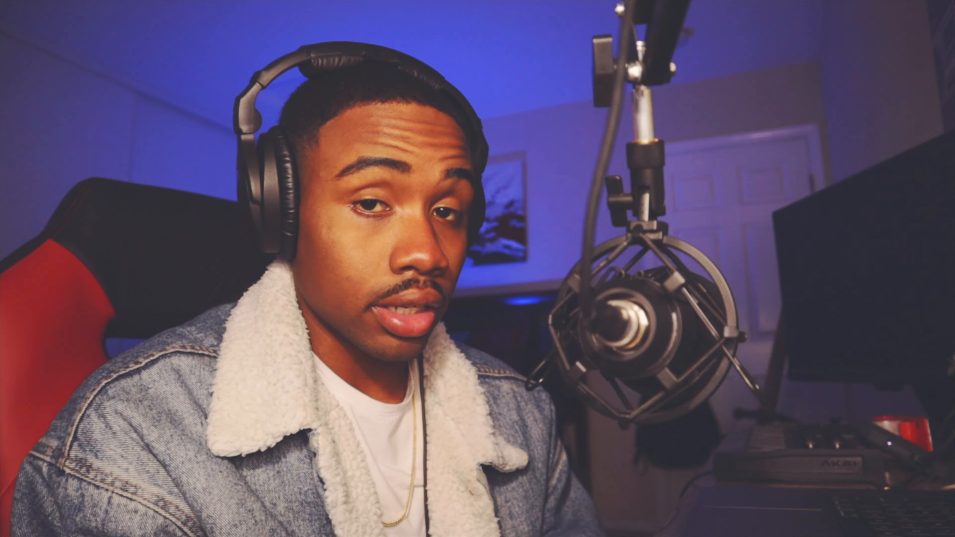
- Play the arrangement and examine the combined MIDI notes of all clips within the 32-bar loop
click(386, 26)
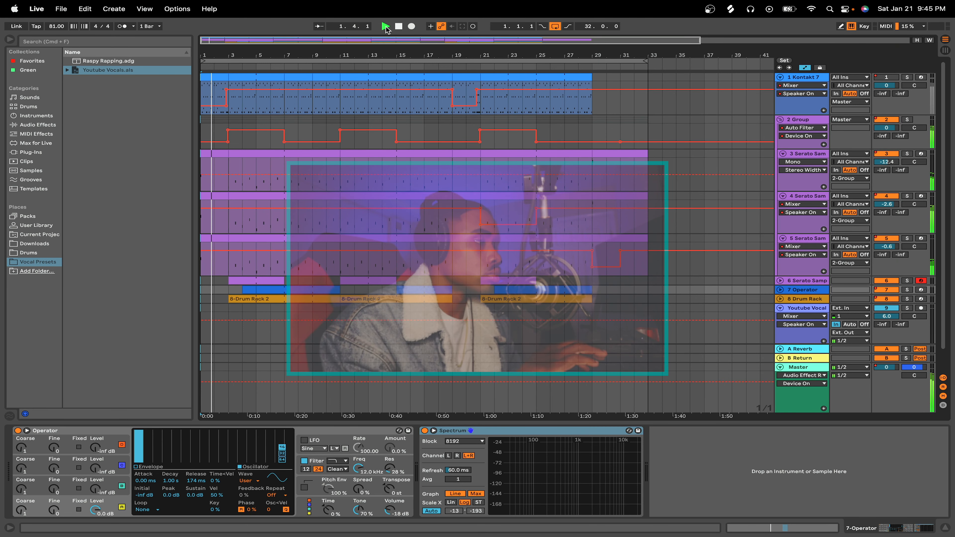
double_click(333, 77)
click(333, 61)
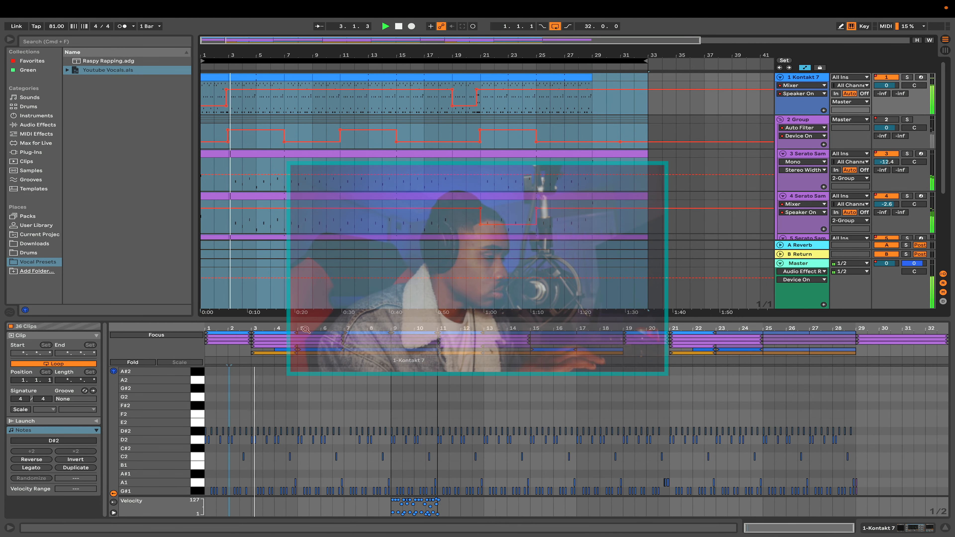
click(273, 414)
scroll(273, 414, down, 4)
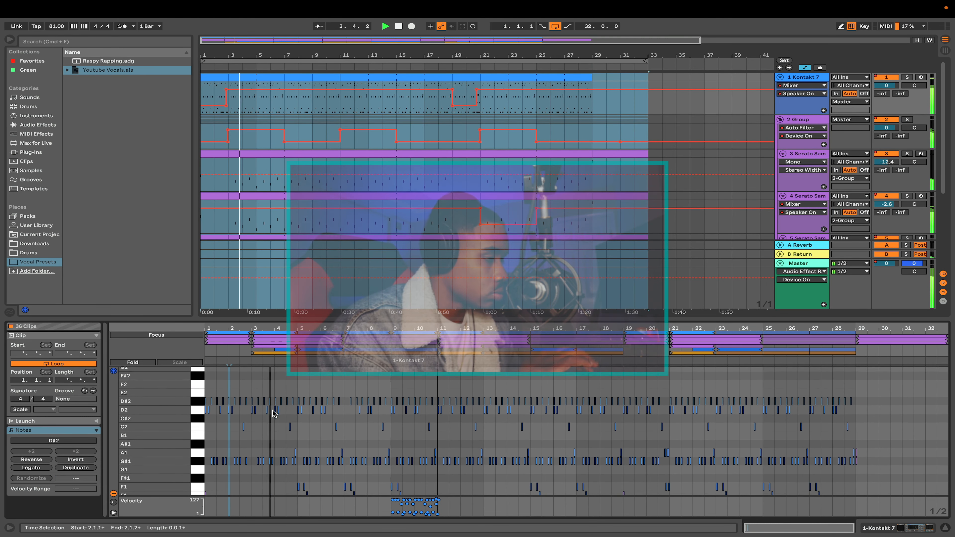
drag(159, 417, 183, 418)
scroll(224, 427, down, 5)
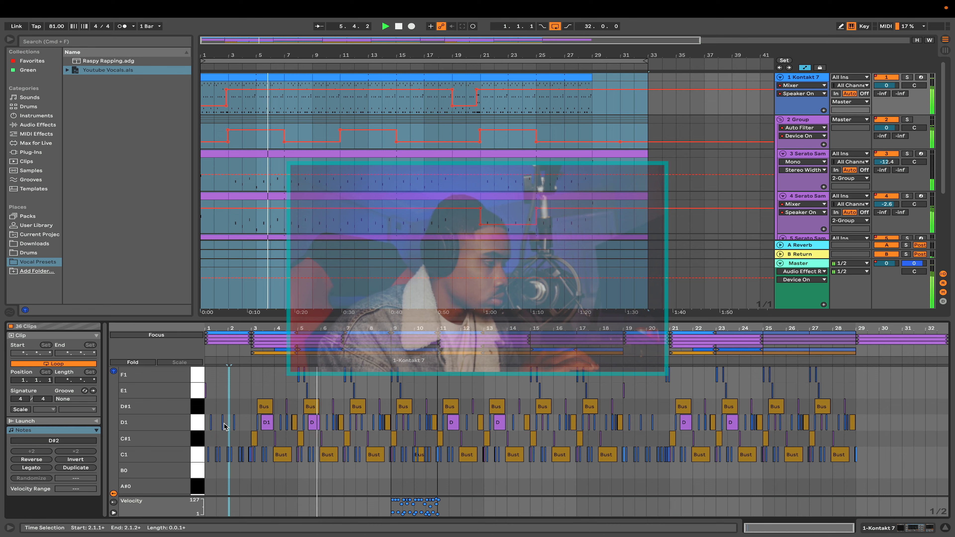
scroll(228, 420, down, 1)
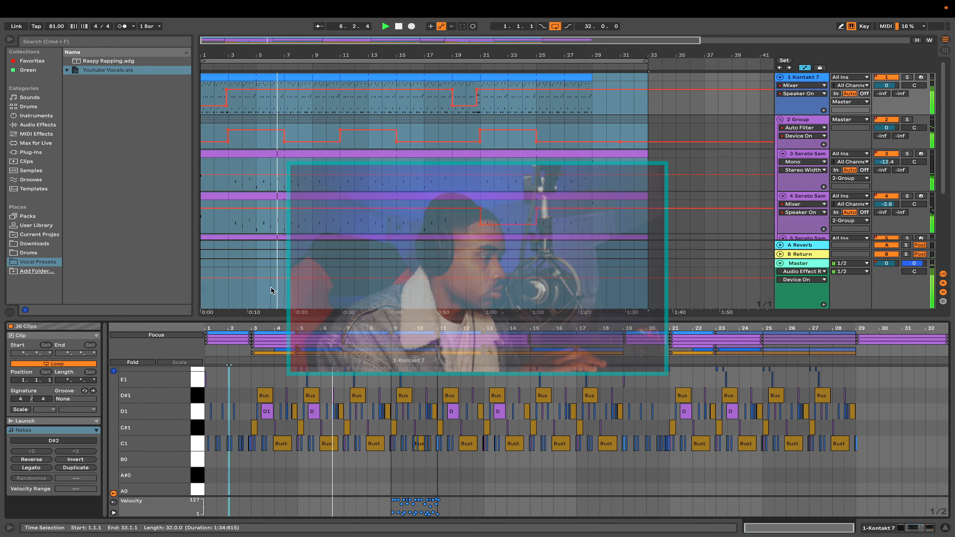
- Show the 3 Serato Sample plugin window and its enlarged EQ Eight curve during playback, and close both views
click(799, 155)
double_click(799, 155)
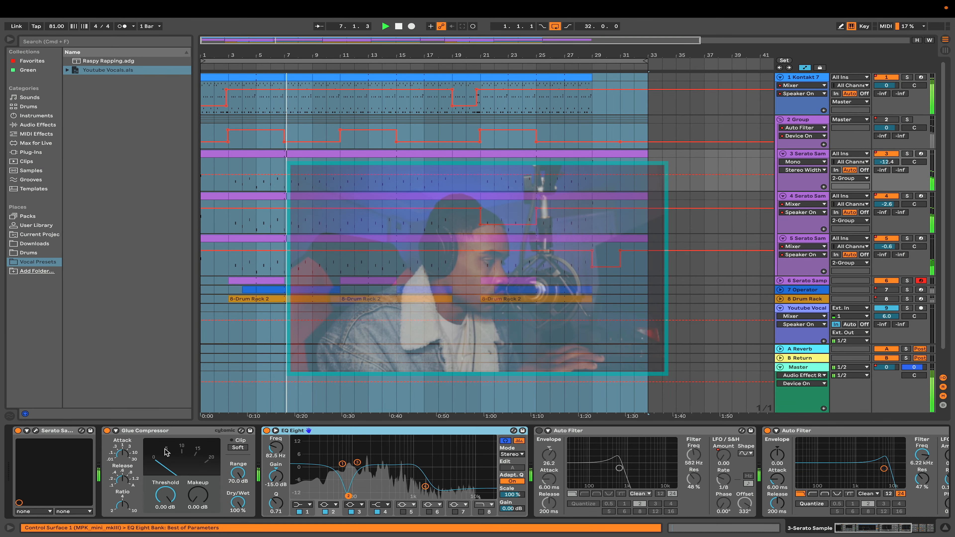
click(36, 430)
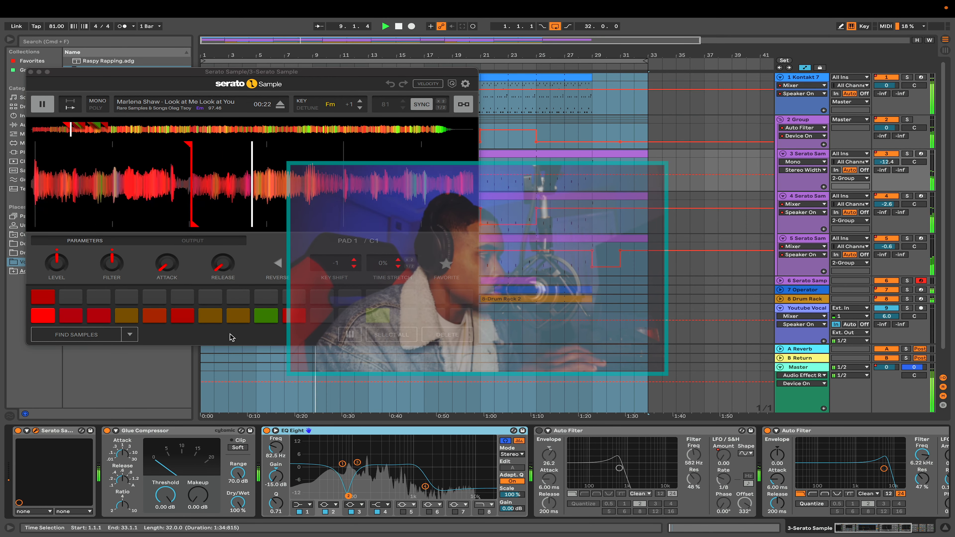
click(274, 431)
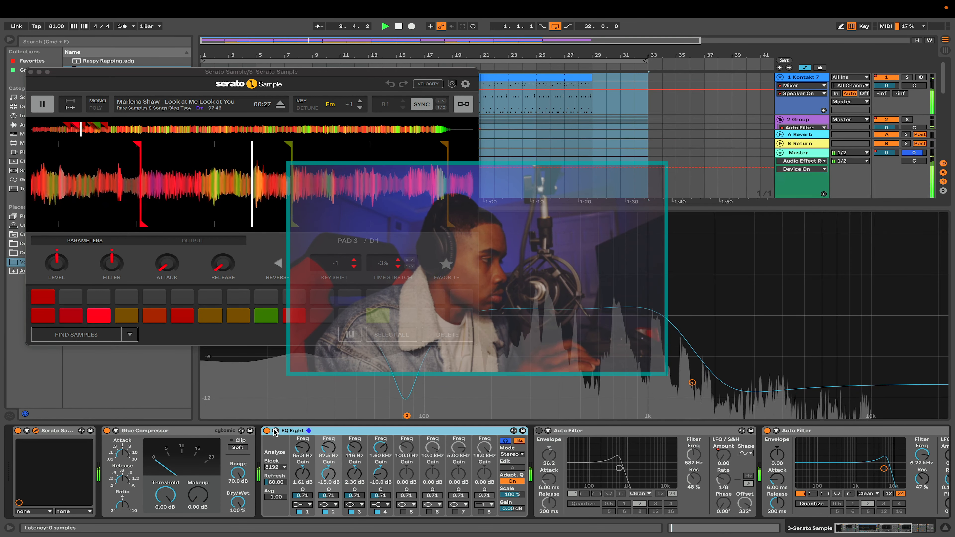
click(31, 72)
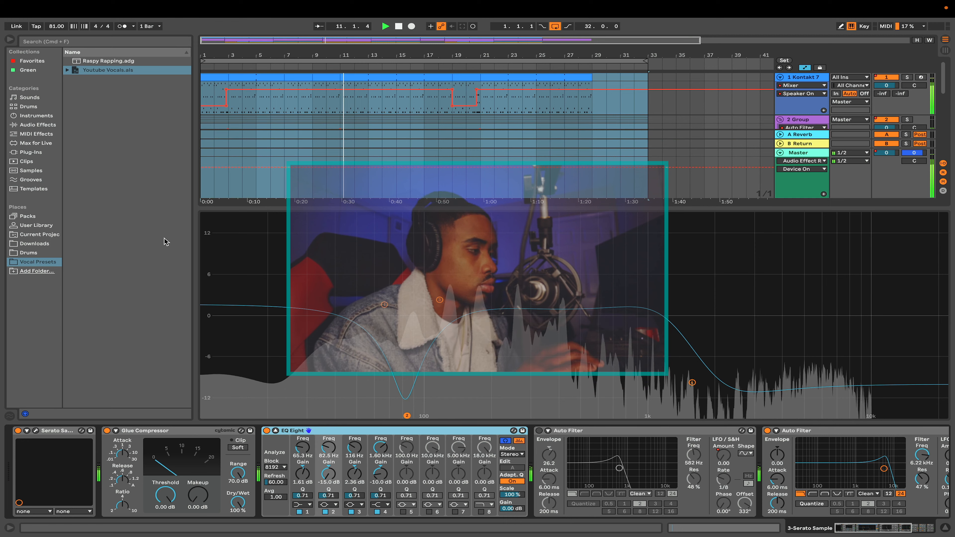
click(275, 431)
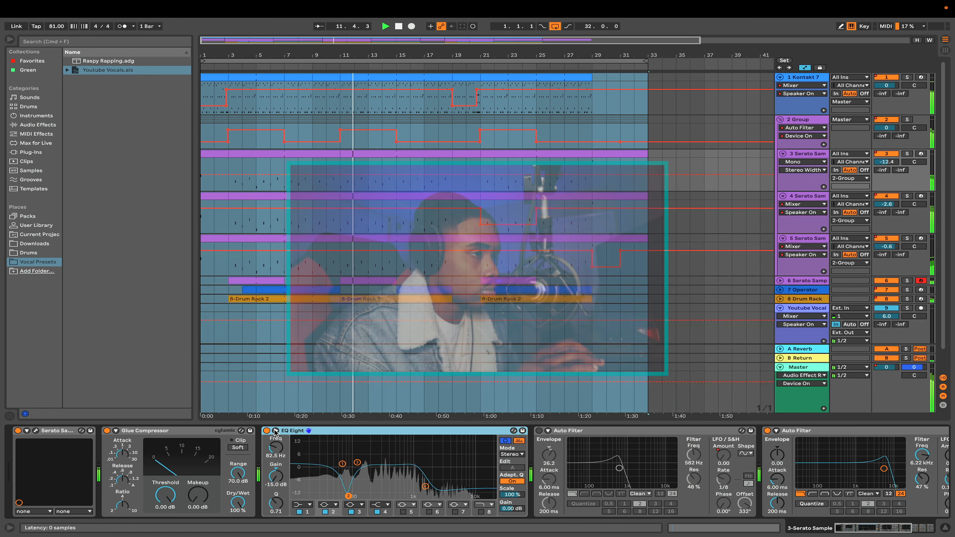
- Review the 6 Serato Sample device chain during playback, from EQ Eight and Wide Stereo through Delay and Compressor
scroll(565, 269, down, 1)
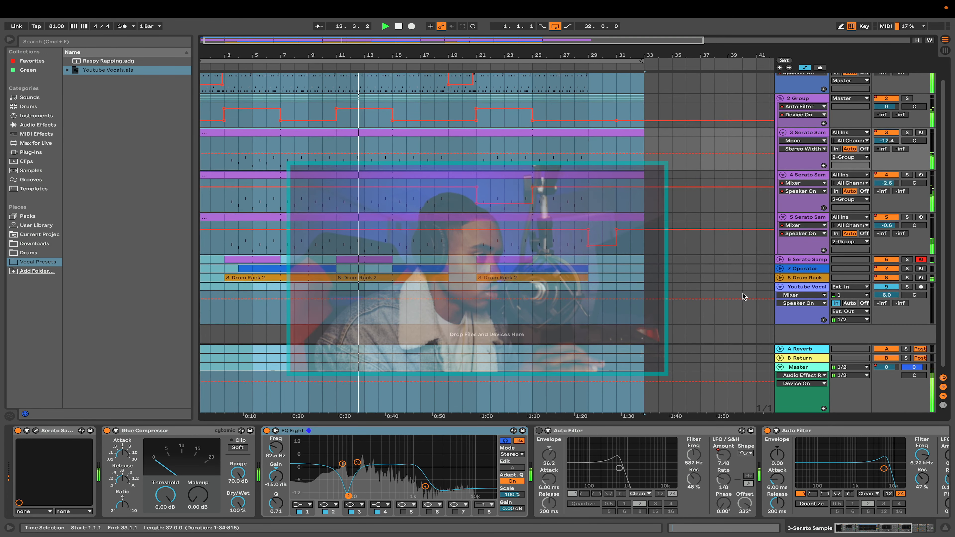
click(793, 263)
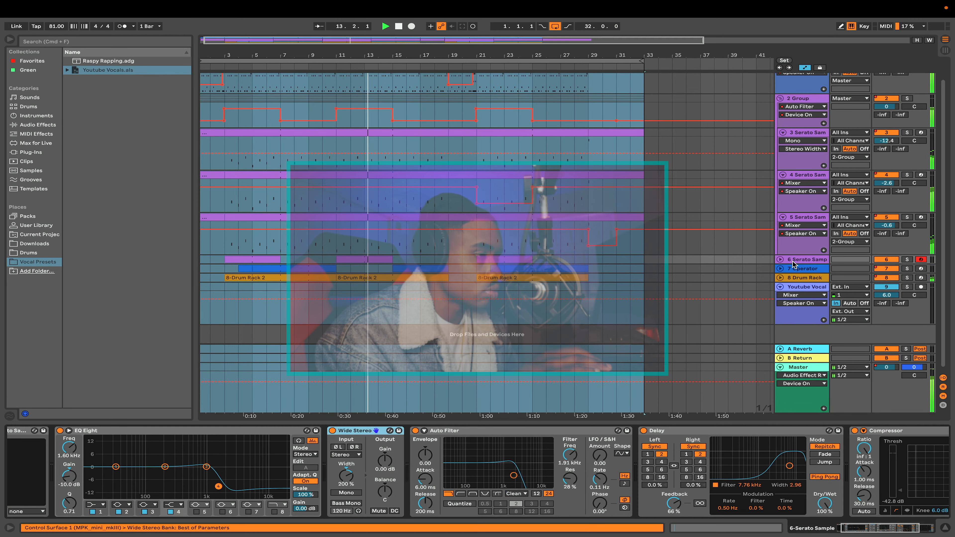
scroll(636, 463, right, 5)
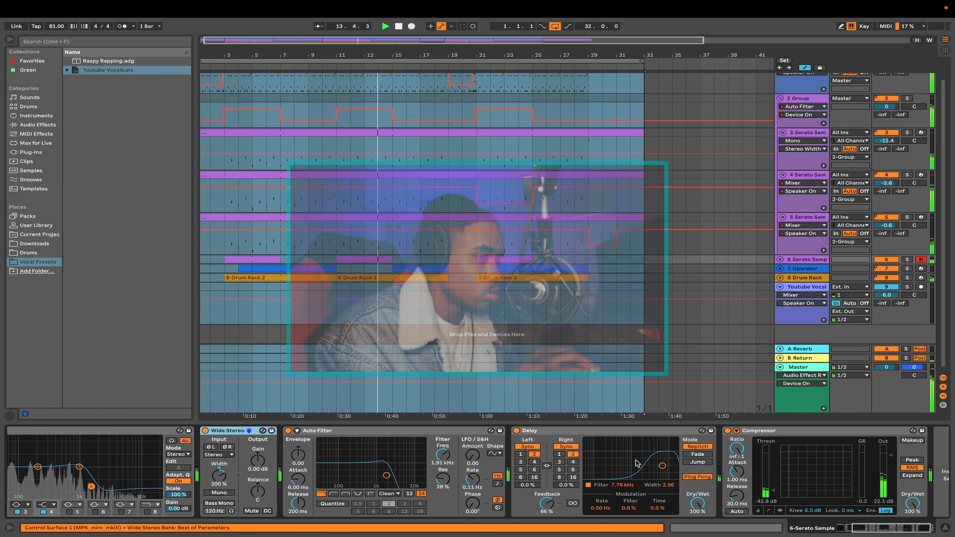
scroll(635, 463, right, 2)
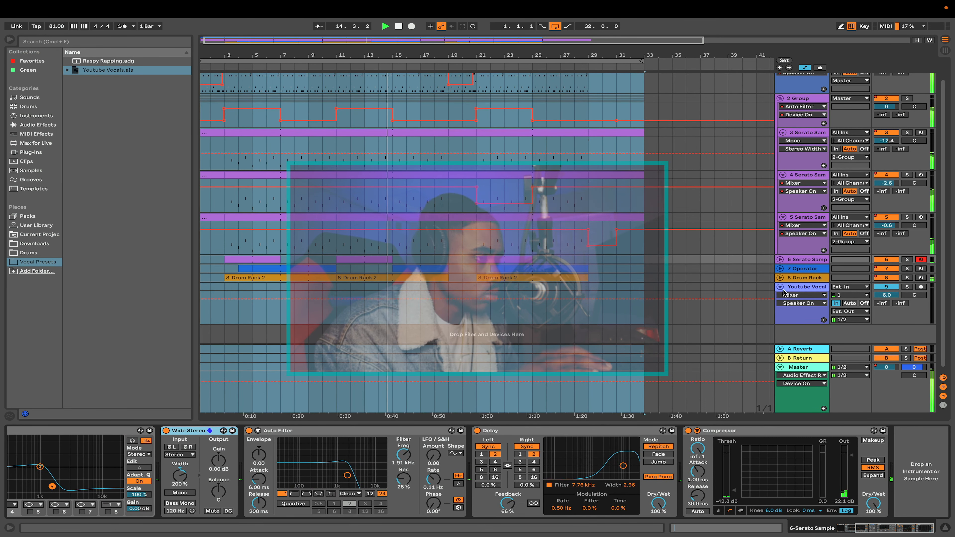
- Show the 7 Operator bass in the enlarged Spectrum display during playback, and collapse it again
click(795, 268)
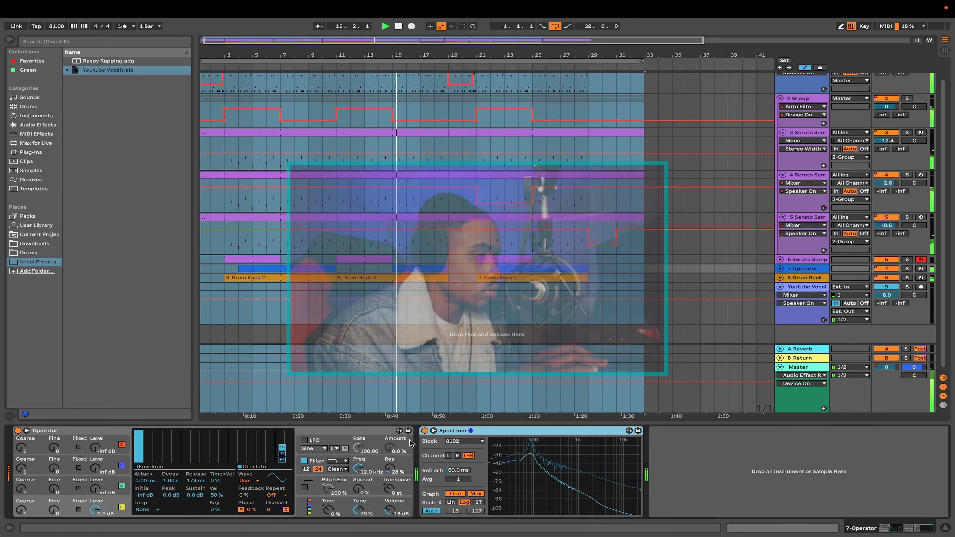
click(435, 431)
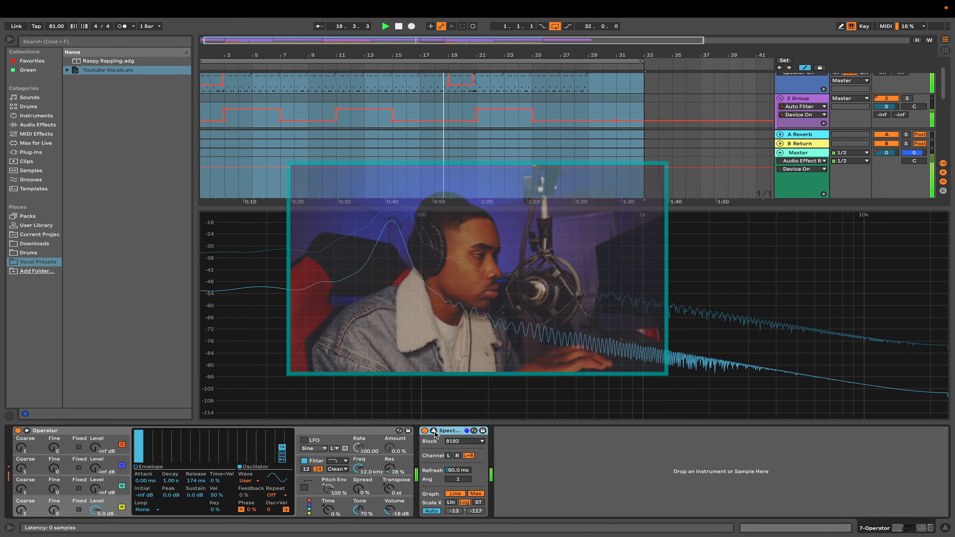
click(434, 431)
- Place the insert marker at 21.1.1 on 3 Serato Sample and review the arrangement's automation during playback
scroll(443, 192, up, 2)
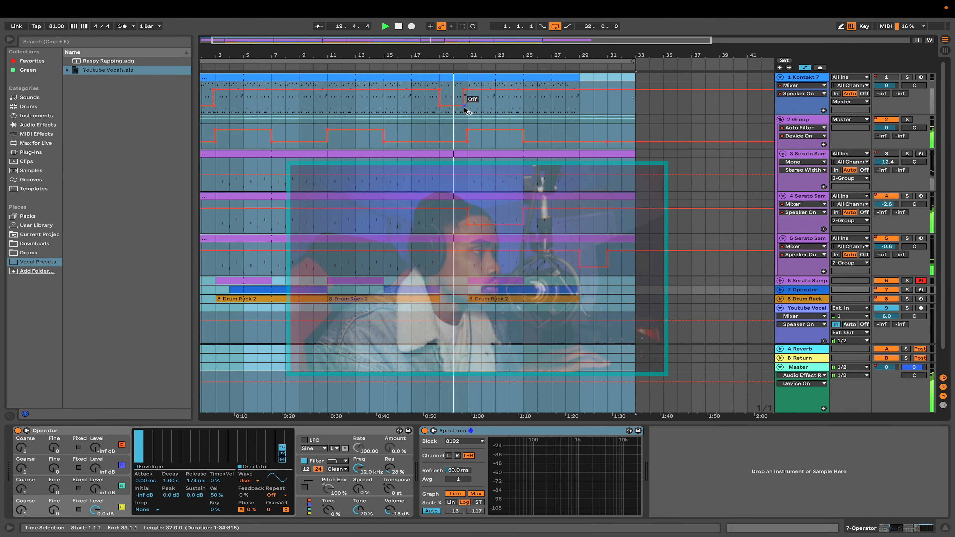
click(470, 185)
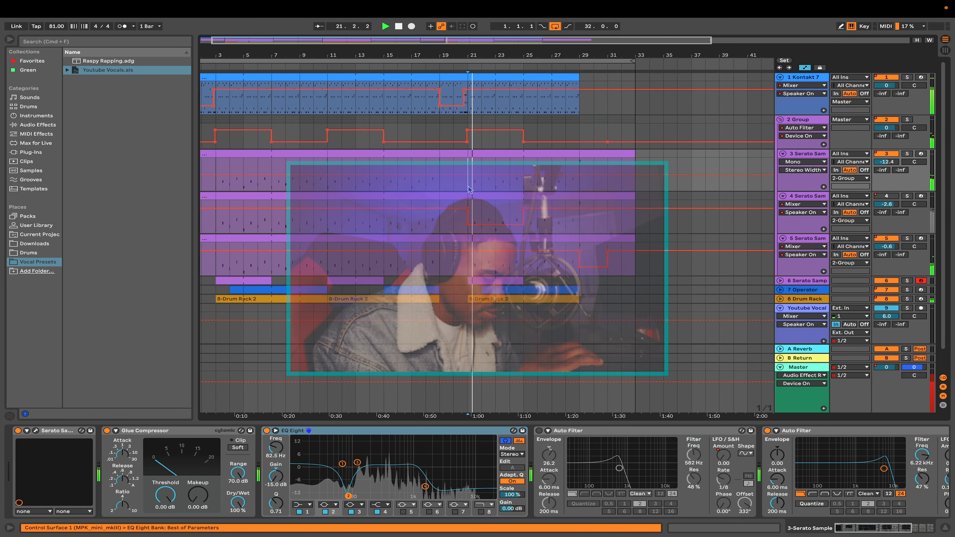
scroll(474, 166, down, 1)
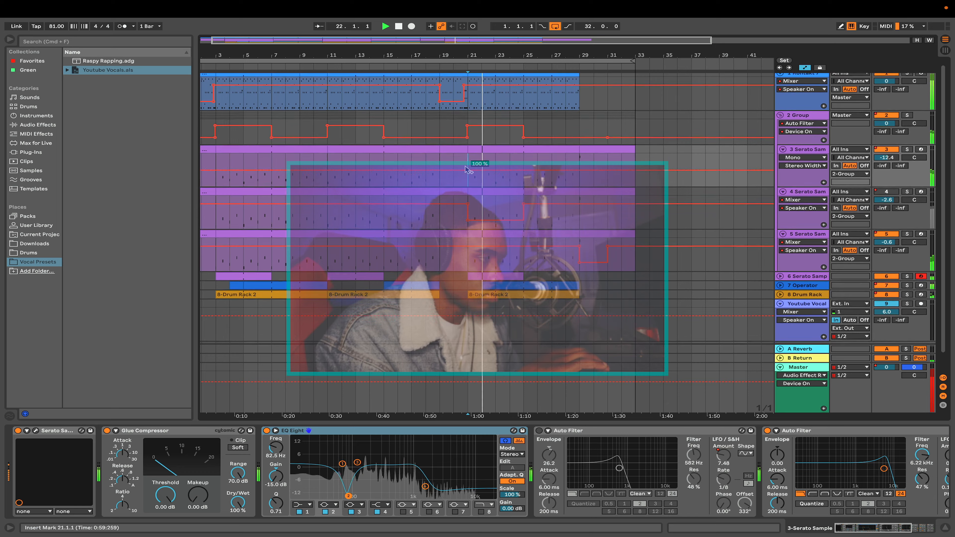
scroll(468, 168, left, 1)
scroll(466, 168, up, 1)
scroll(468, 171, up, 1)
scroll(468, 171, left, 1)
scroll(468, 171, right, 1)
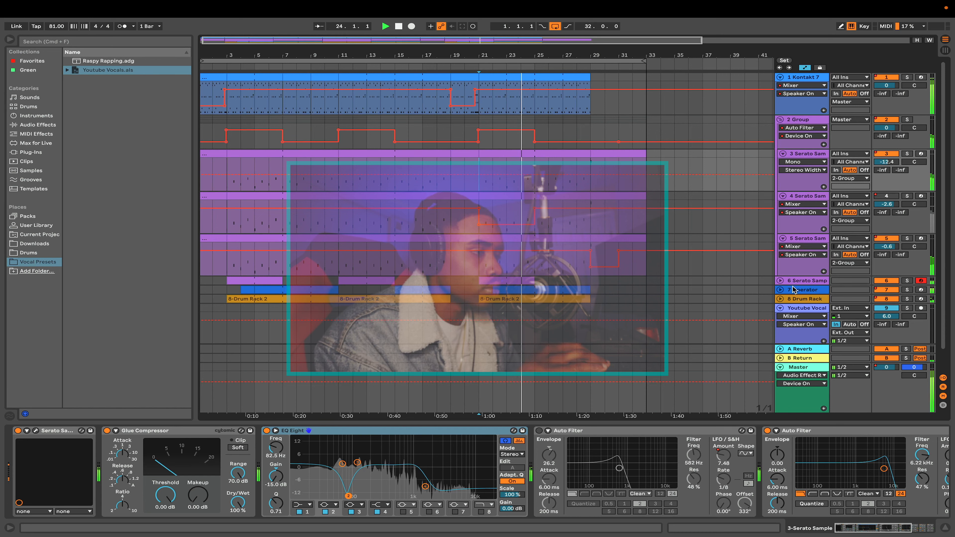
- Review the 8 Drum Rack chain with the Ill Vibe acapella sample, Delay and EQ Eight
click(795, 299)
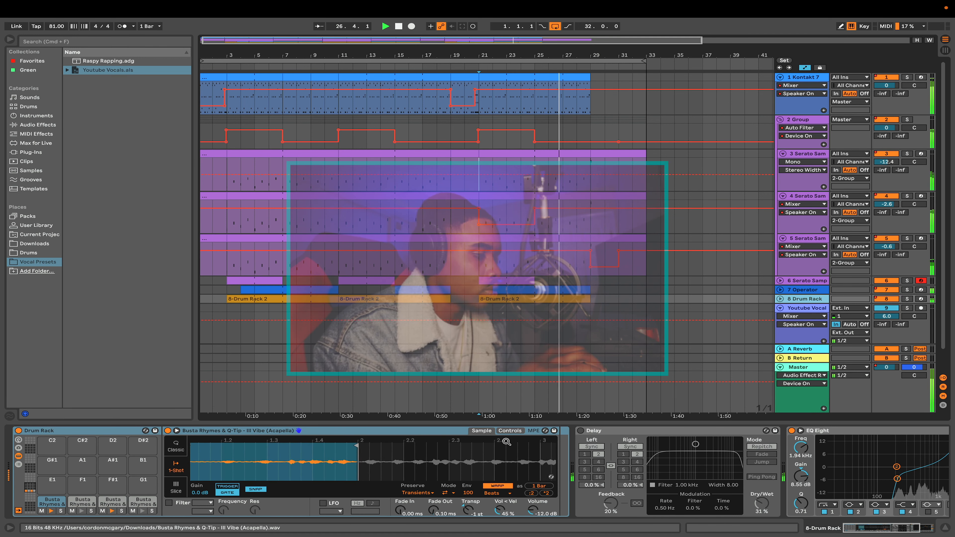
scroll(507, 442, right, 8)
scroll(686, 465, right, 5)
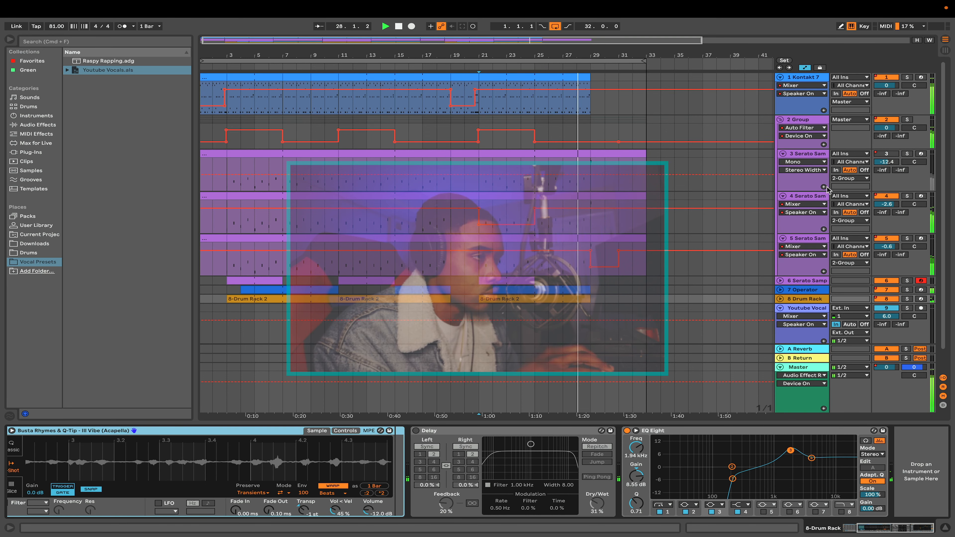
- Open the 3 Serato Sample plugin window during playback and turn off the arrangement loop
click(798, 156)
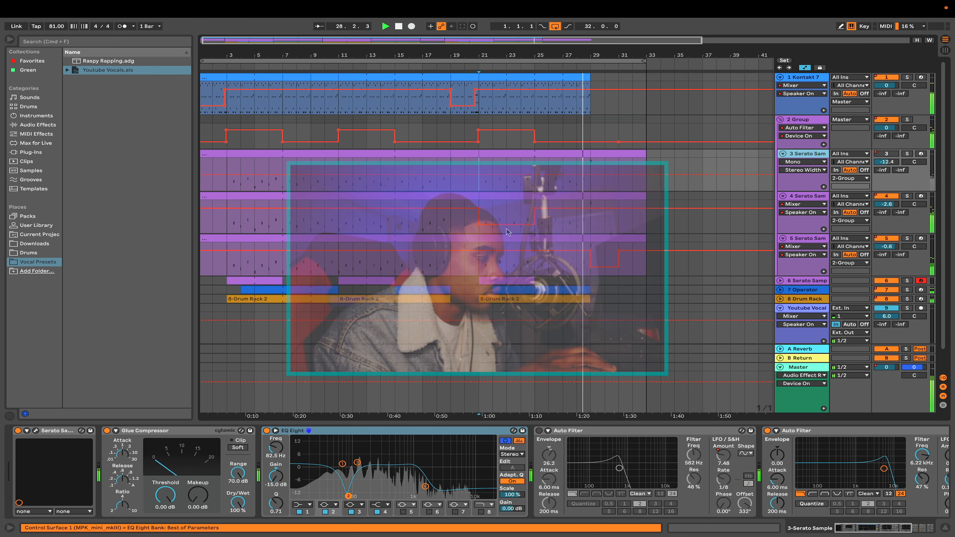
click(36, 431)
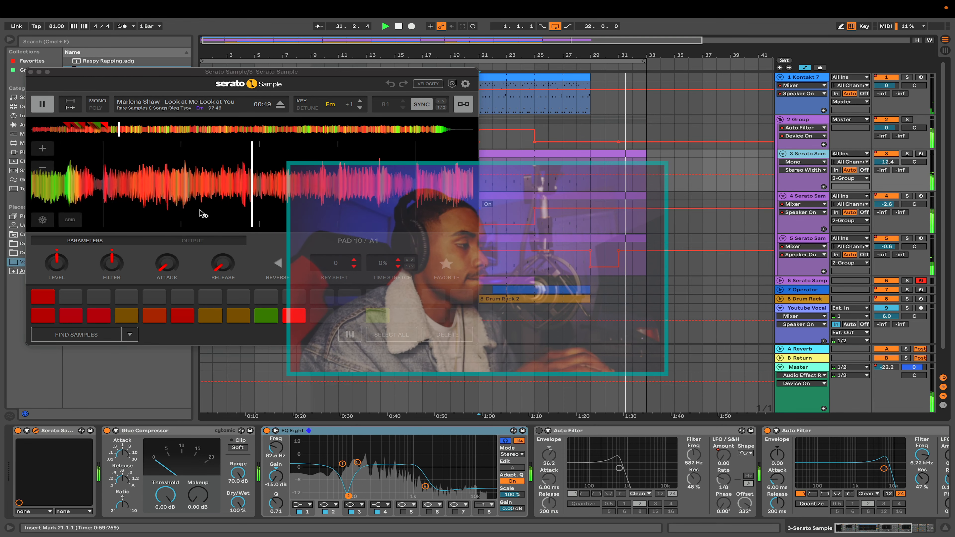
click(555, 27)
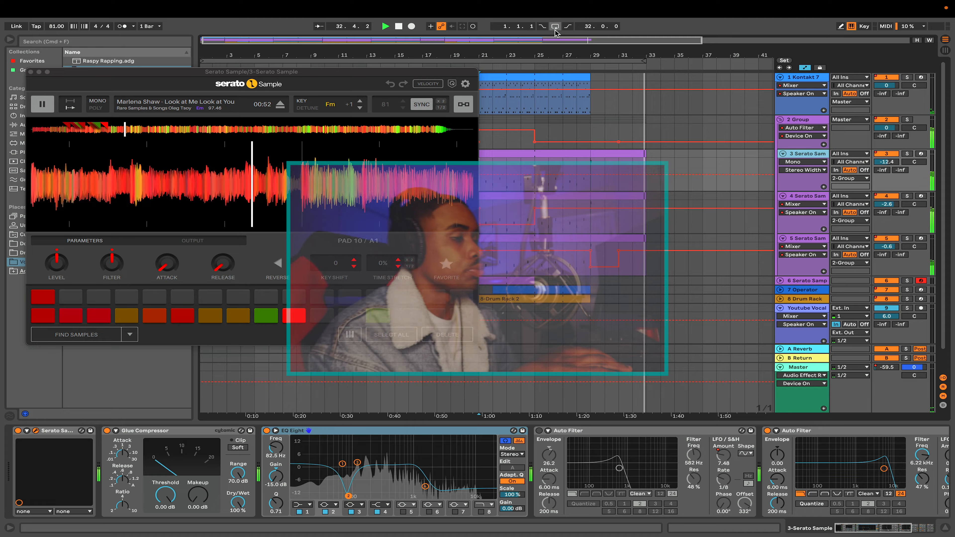